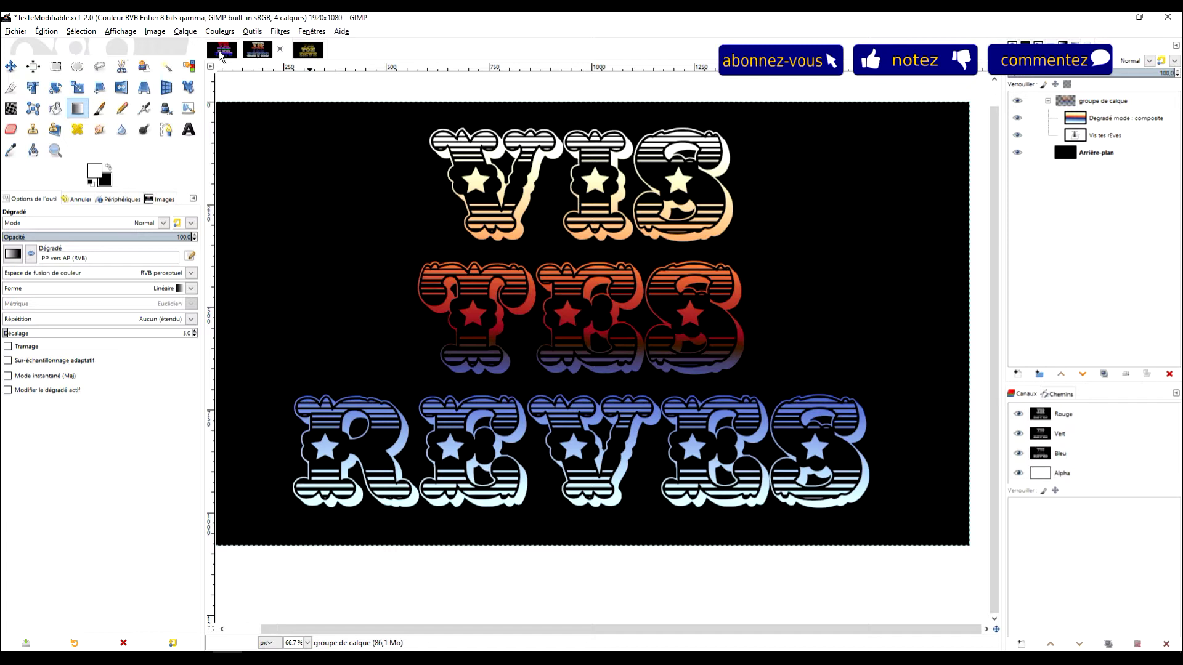
# - Draw a linear Abstract 2 gradient about 694 px long on the dégradé layer, from above VIS down to the upper edge of REVE
pyautogui.click(220, 54)
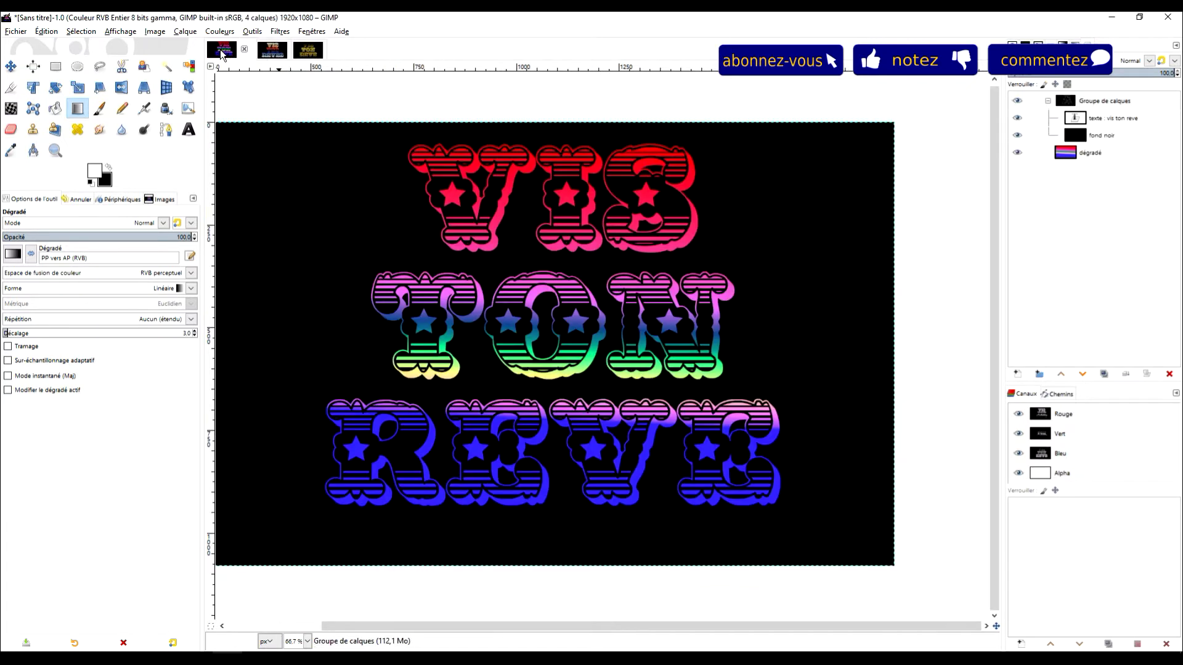
pyautogui.click(308, 50)
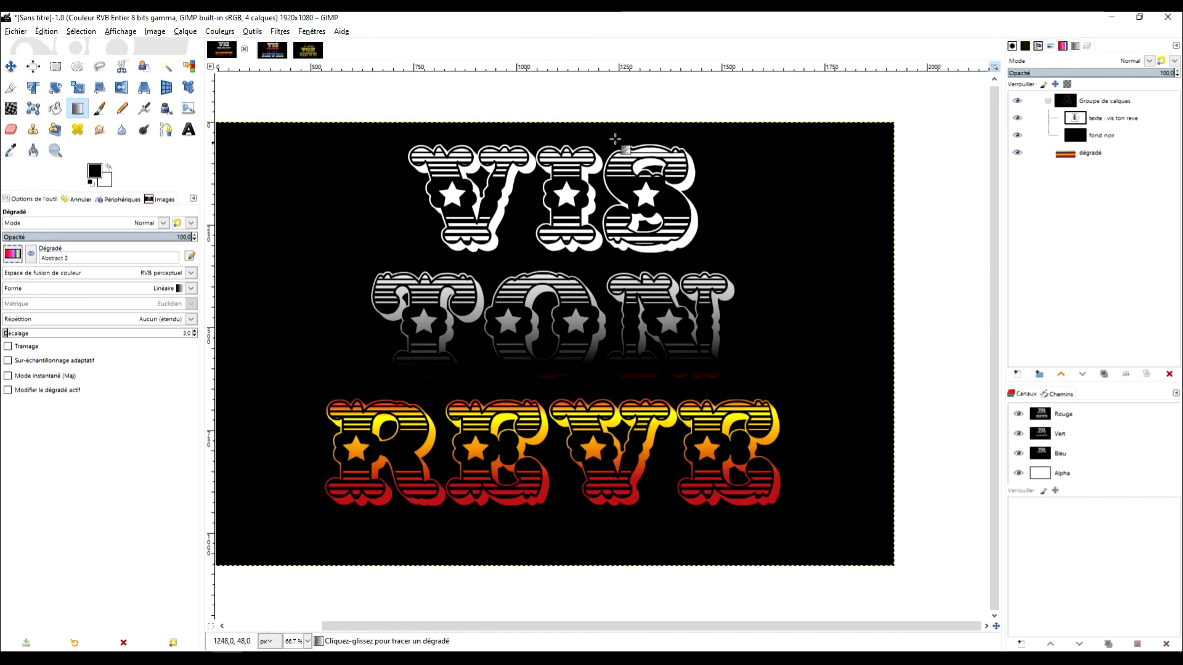
pyautogui.moveTo(583, 134); pyautogui.dragTo(570, 421)
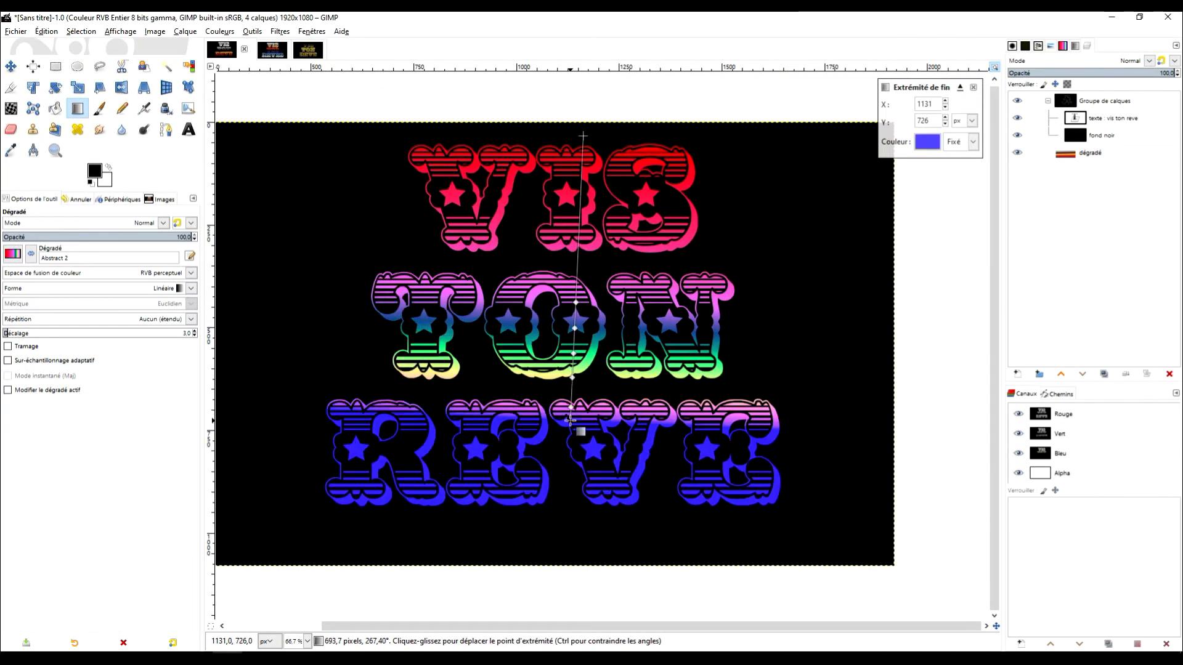
pyautogui.press('Return')
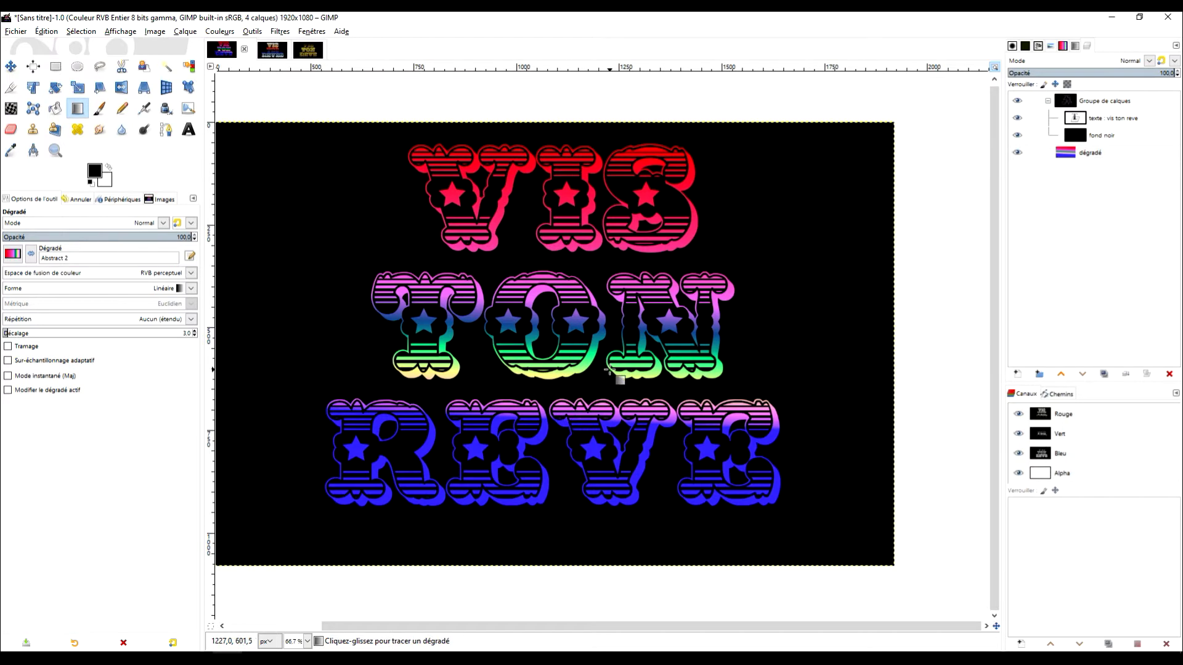
# - View the clipping-mask tutorial video page in the browser and compare the two open gradient-text images back in GIMP
pyautogui.hotkey('alt', 'Tab')
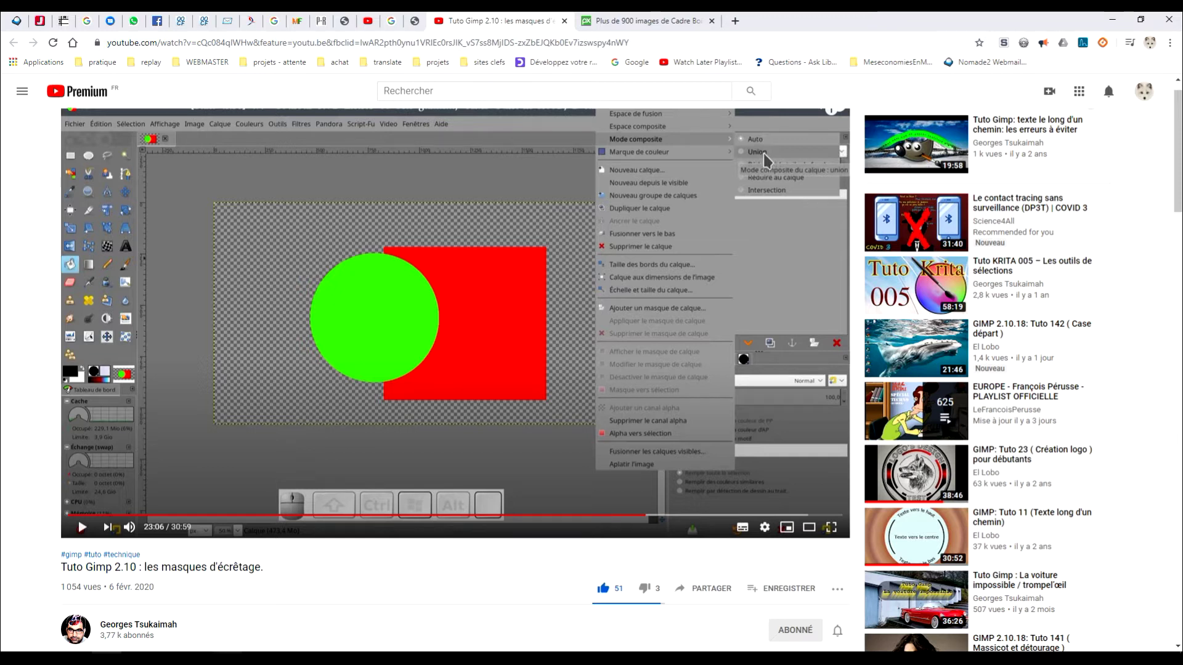
pyautogui.click(228, 616)
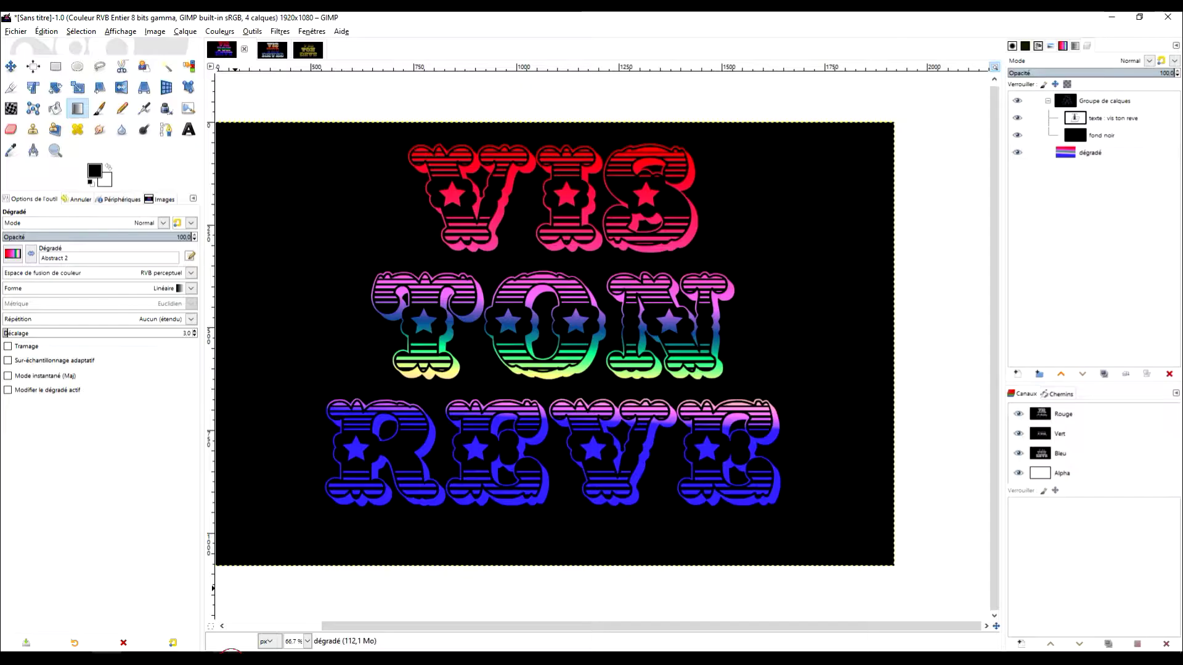
pyautogui.click(271, 50)
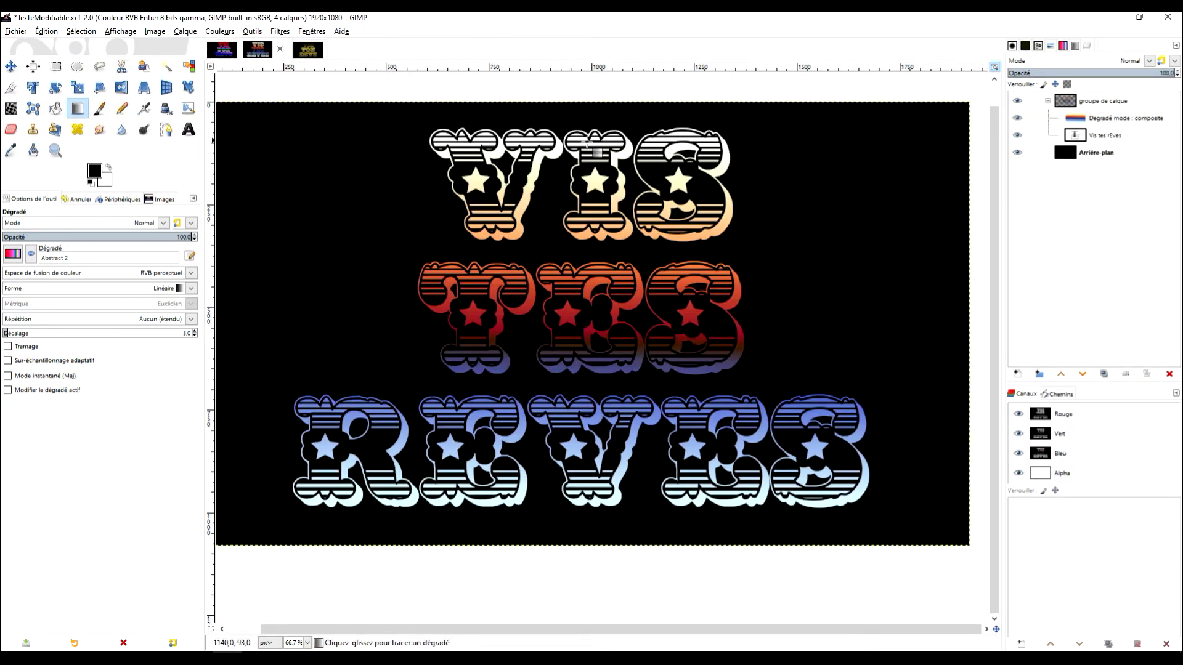
pyautogui.click(228, 51)
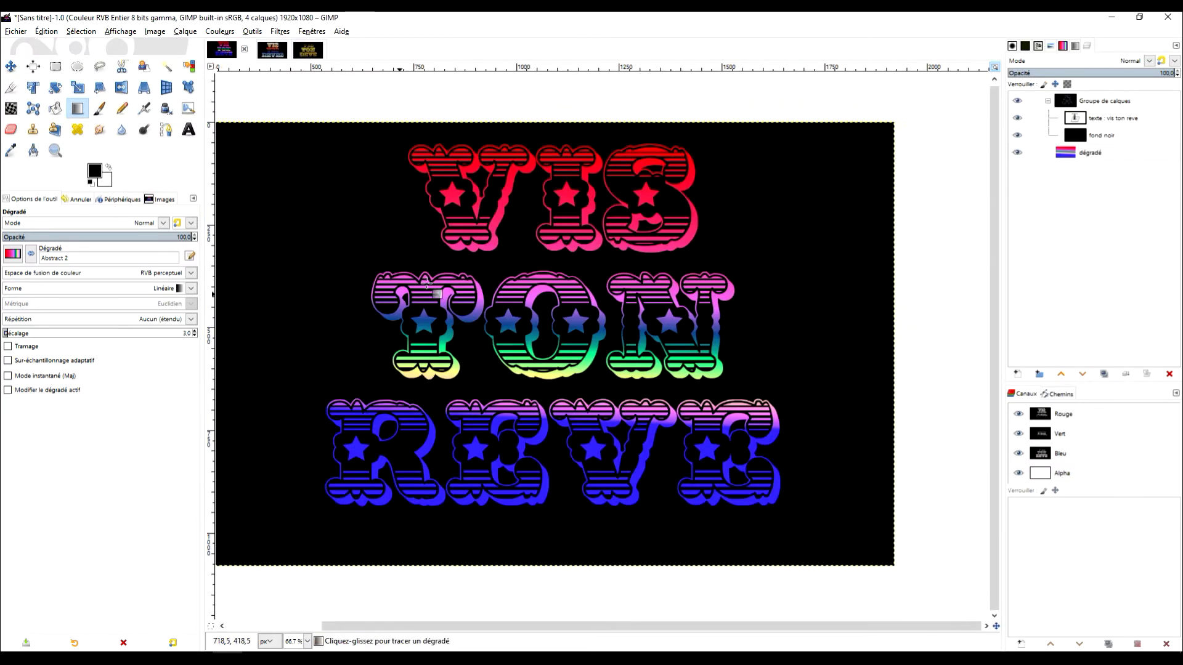
pyautogui.click(271, 50)
pyautogui.click(227, 51)
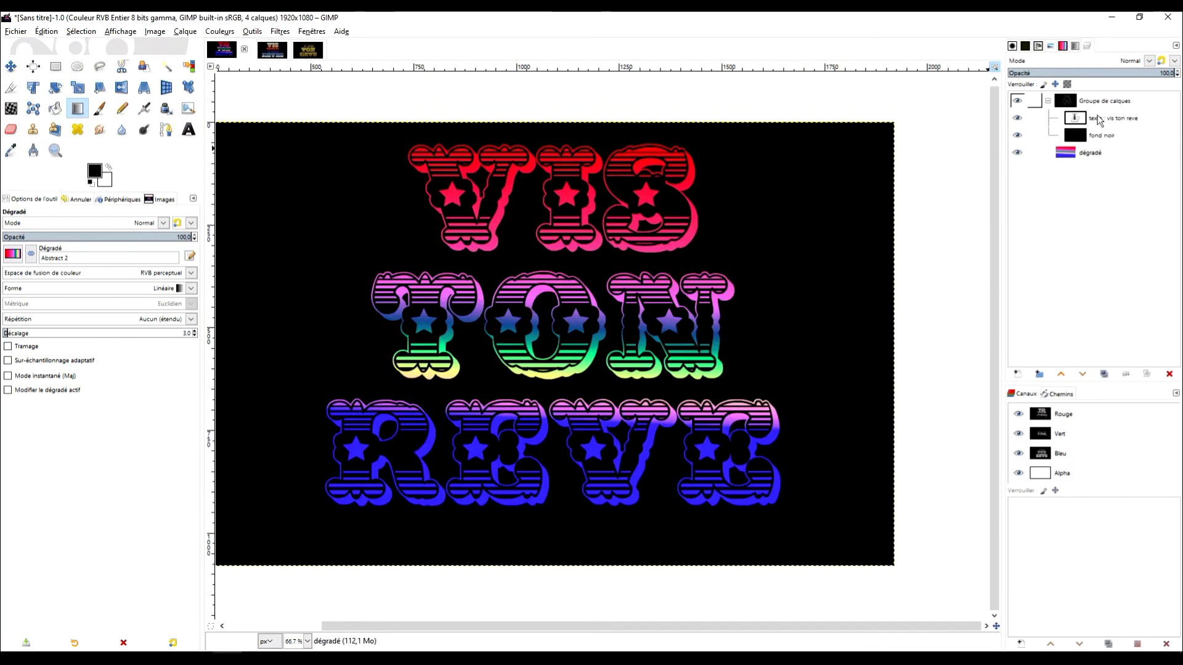
# - Check the layer group and the blend mode of its "texte : vis ton reve" layer, keeping it on Découper
pyautogui.click(1103, 117)
pyautogui.click(1112, 103)
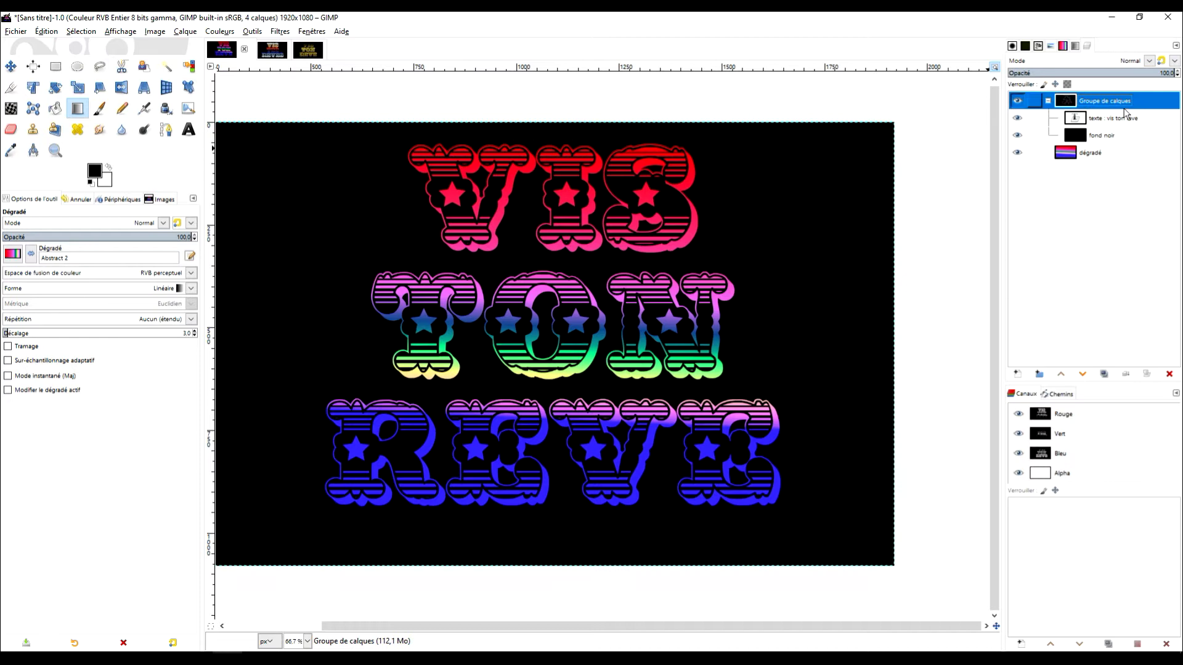
pyautogui.click(1118, 121)
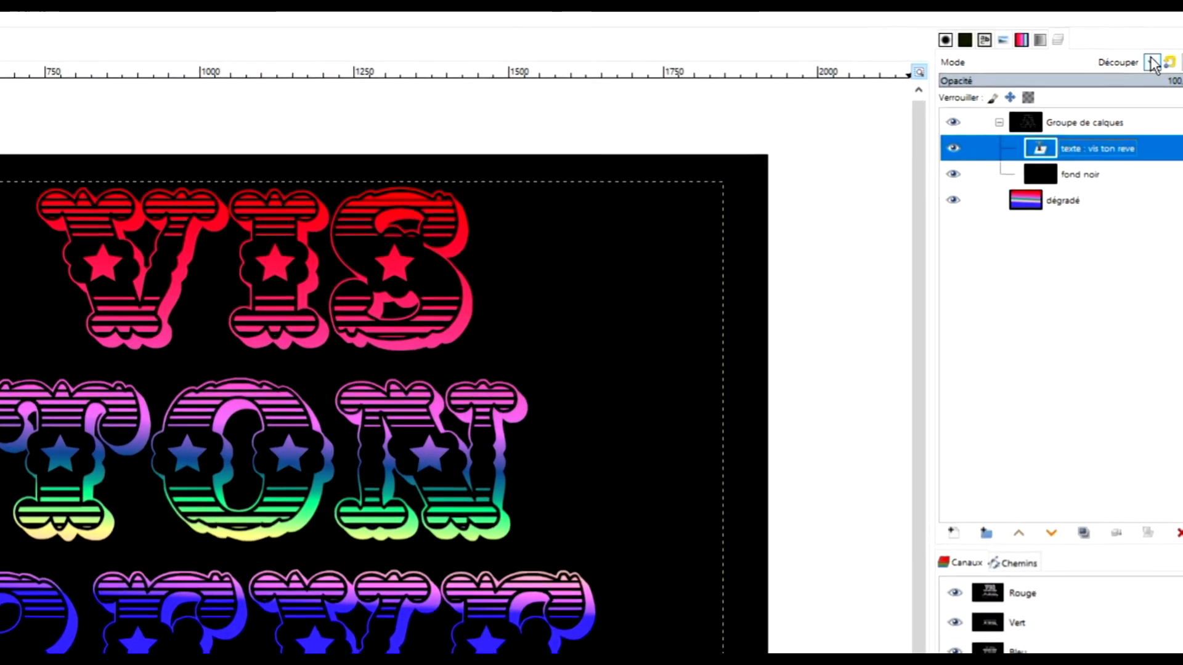
pyautogui.click(1152, 63)
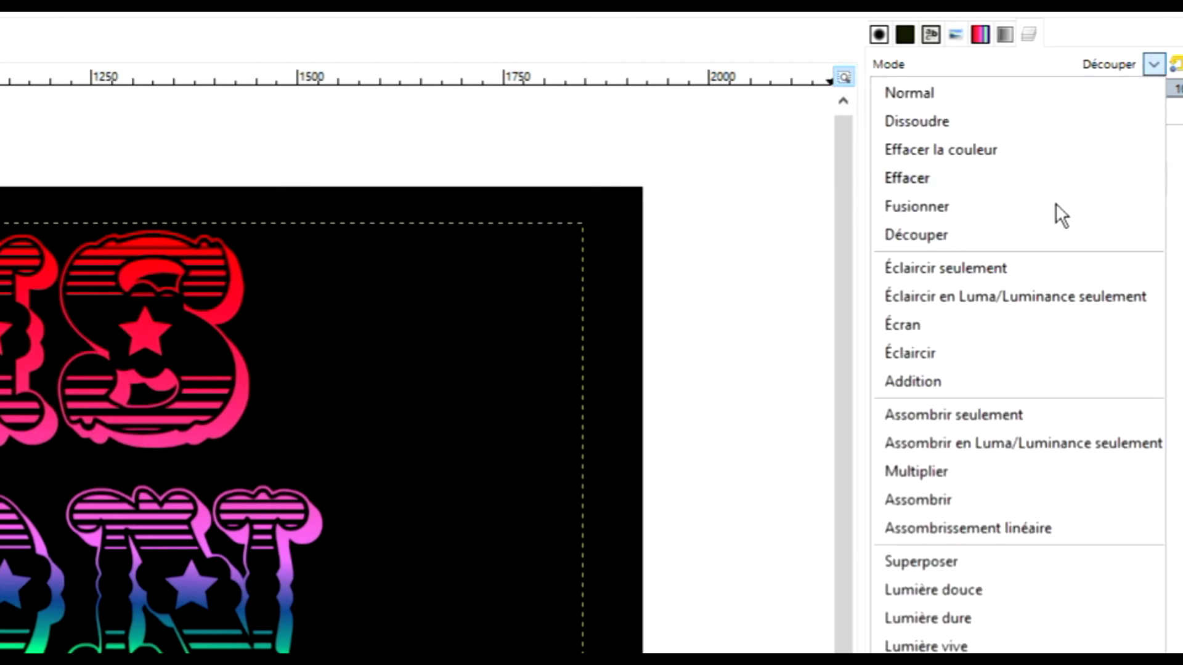
pyautogui.click(1026, 235)
# - Inspect the fond noir and dégradé layers, collapsing and re-expanding the layer group
pyautogui.click(1050, 219)
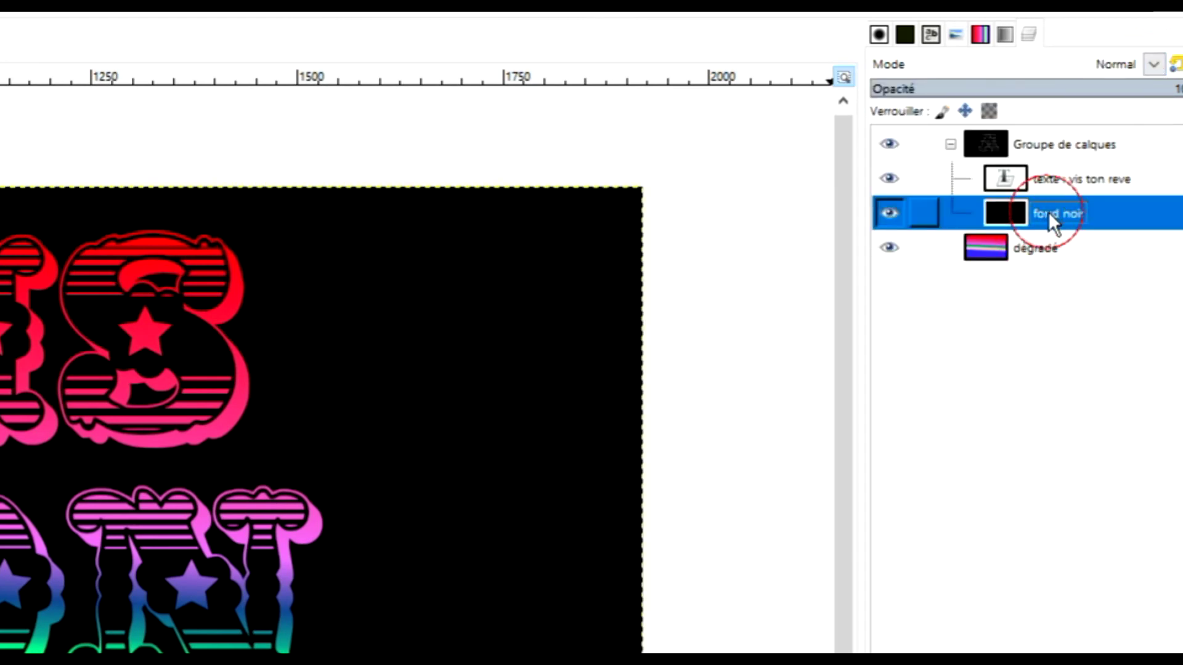
pyautogui.click(1048, 253)
pyautogui.click(952, 145)
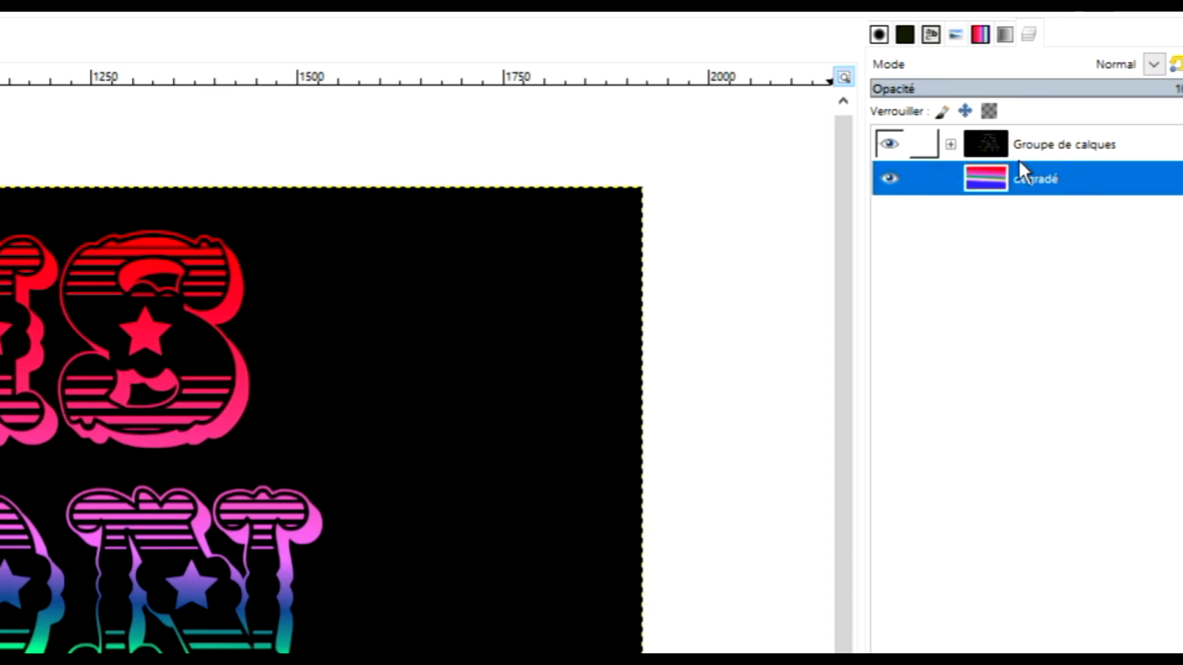
pyautogui.click(950, 145)
# - Hide the dégradé layer temporarily to examine the text cut-out in the fond noir layer, and show it again
pyautogui.click(1089, 213)
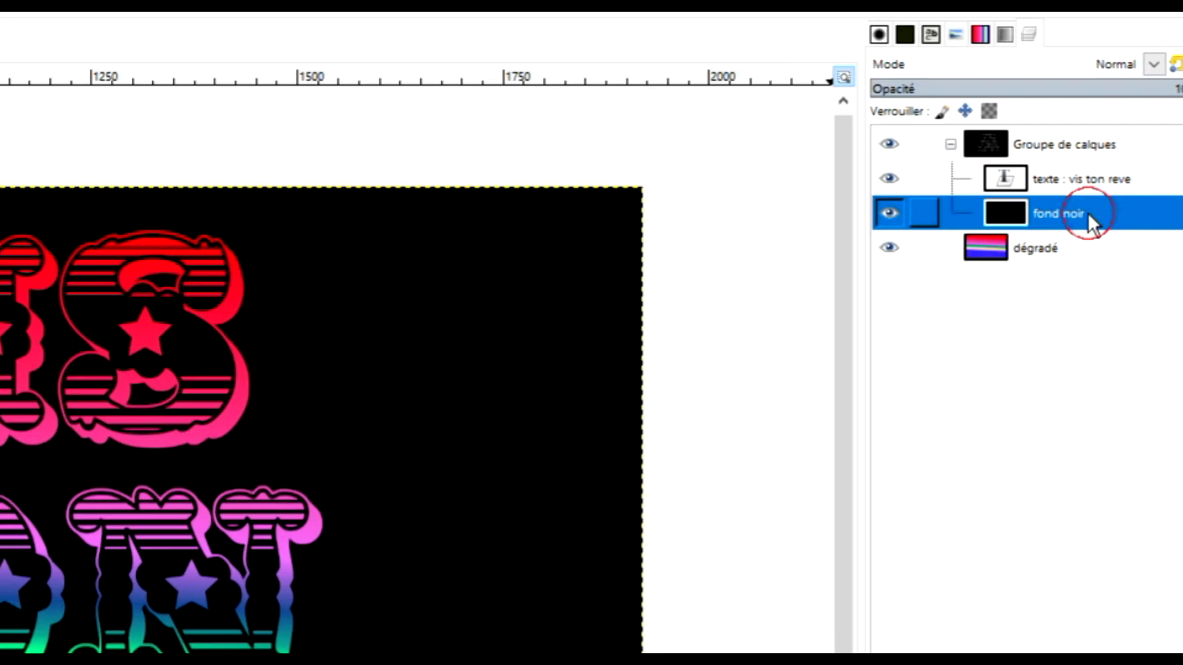
pyautogui.click(1060, 186)
pyautogui.click(888, 247)
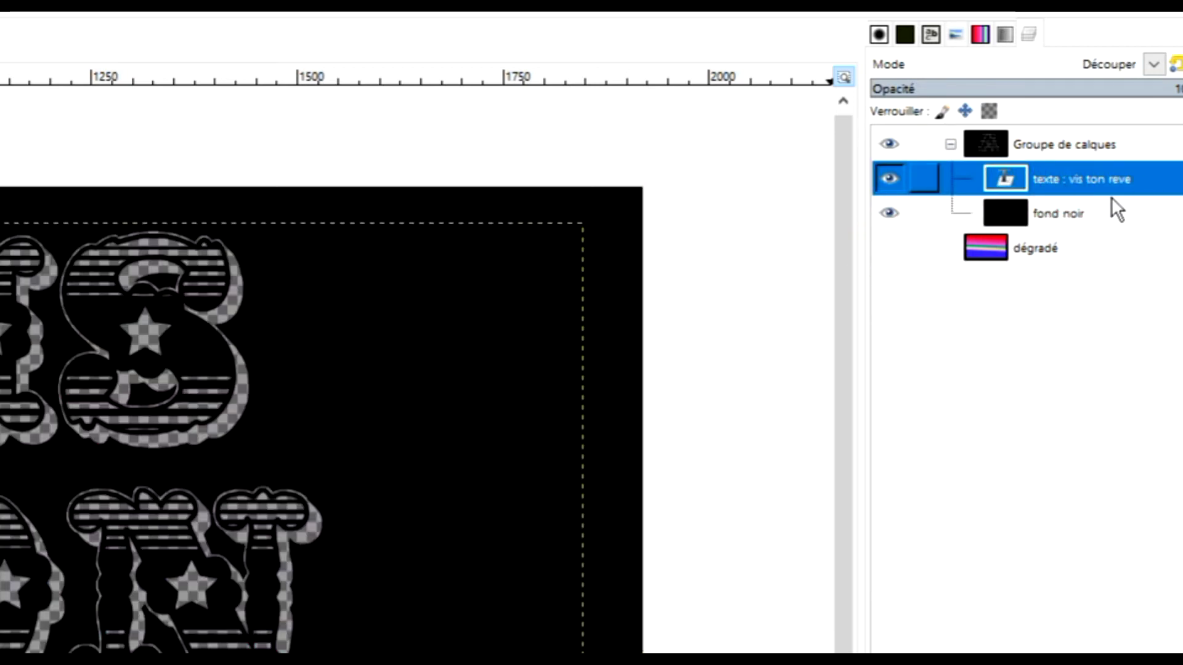
pyautogui.click(1059, 216)
pyautogui.click(1096, 183)
pyautogui.click(1055, 214)
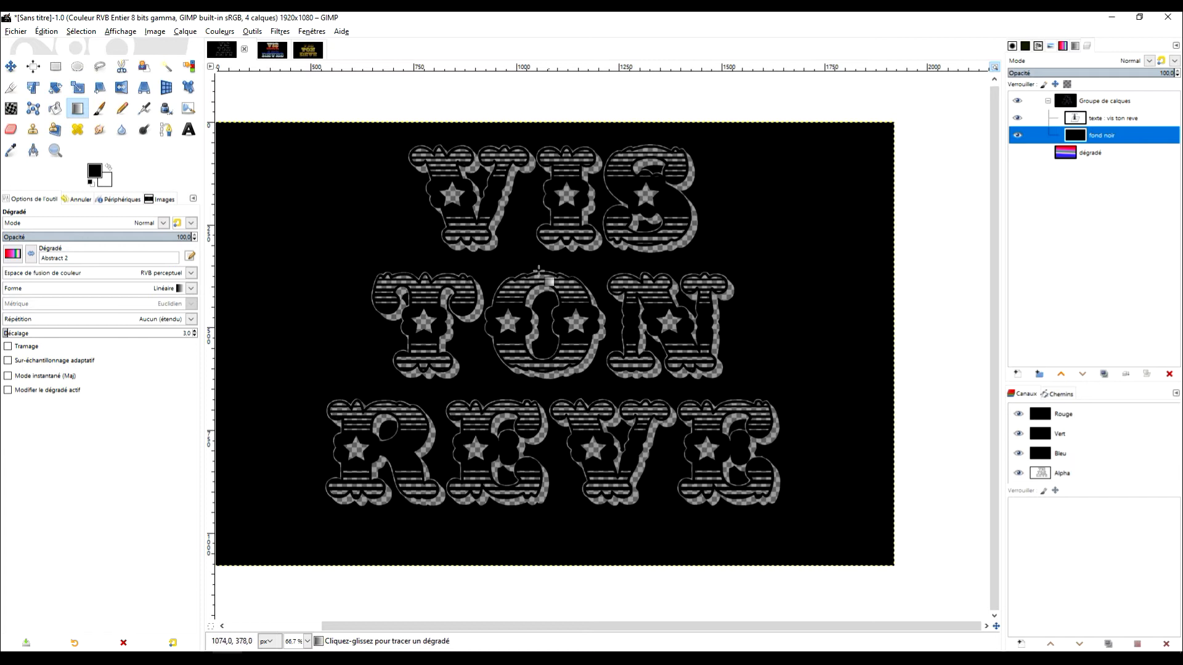
pyautogui.click(1017, 153)
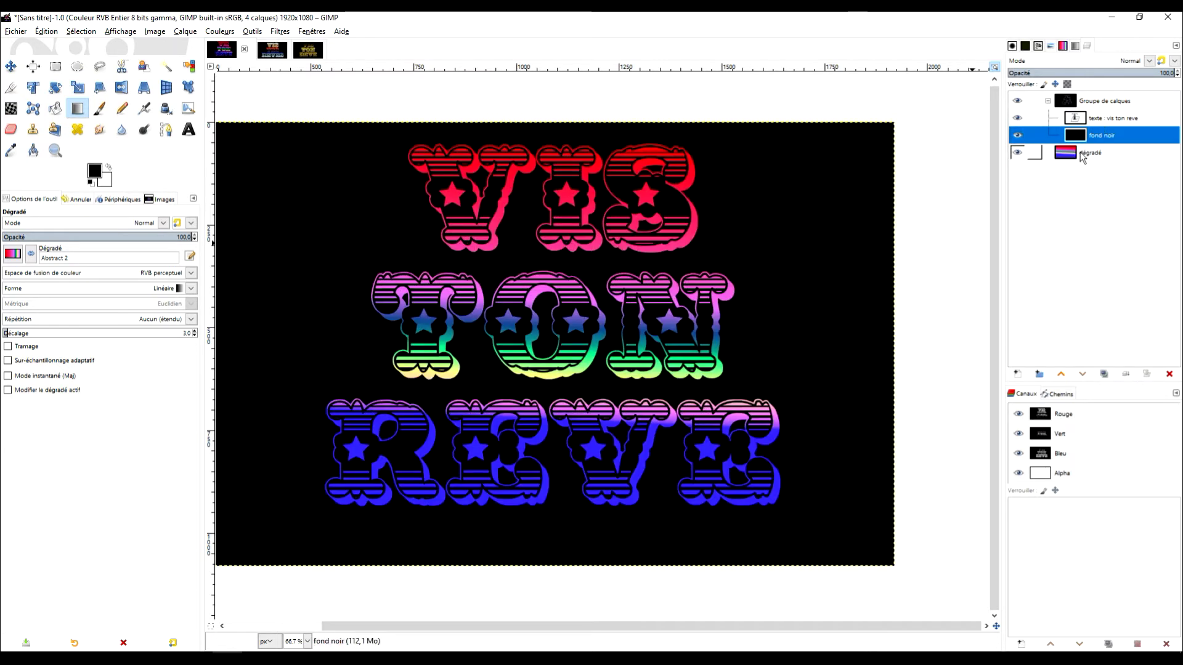
# - Inspect how the dégradé layer sits beneath the layer group by collapsing and expanding the group
pyautogui.click(1103, 152)
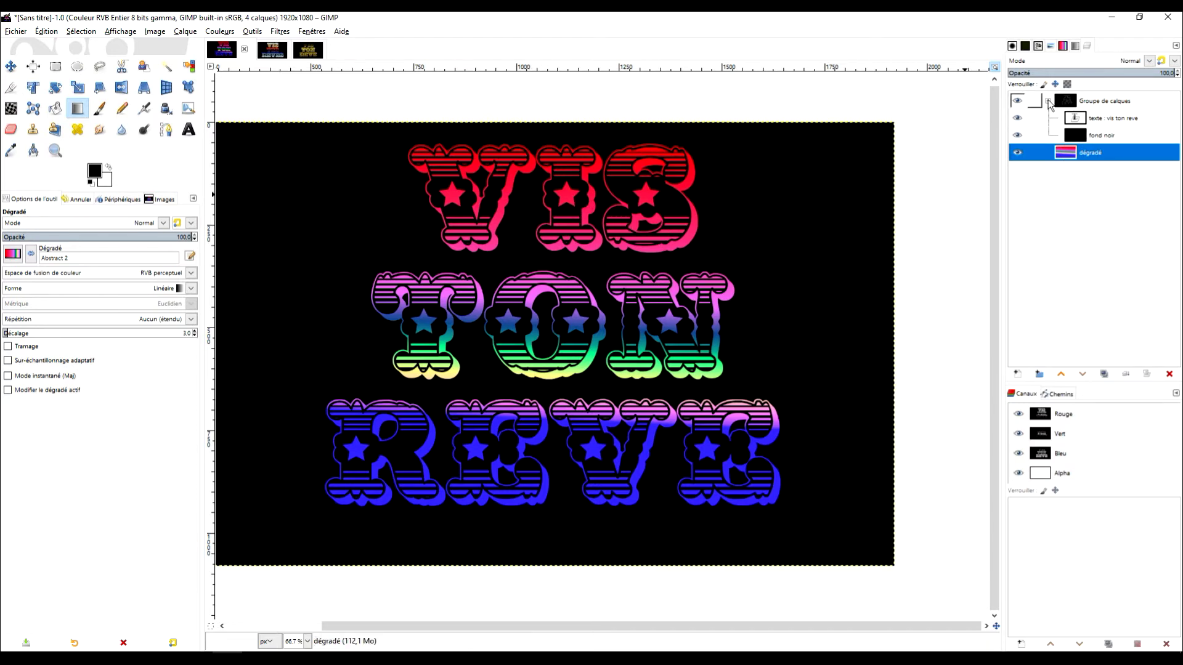
pyautogui.click(1049, 104)
pyautogui.click(1120, 103)
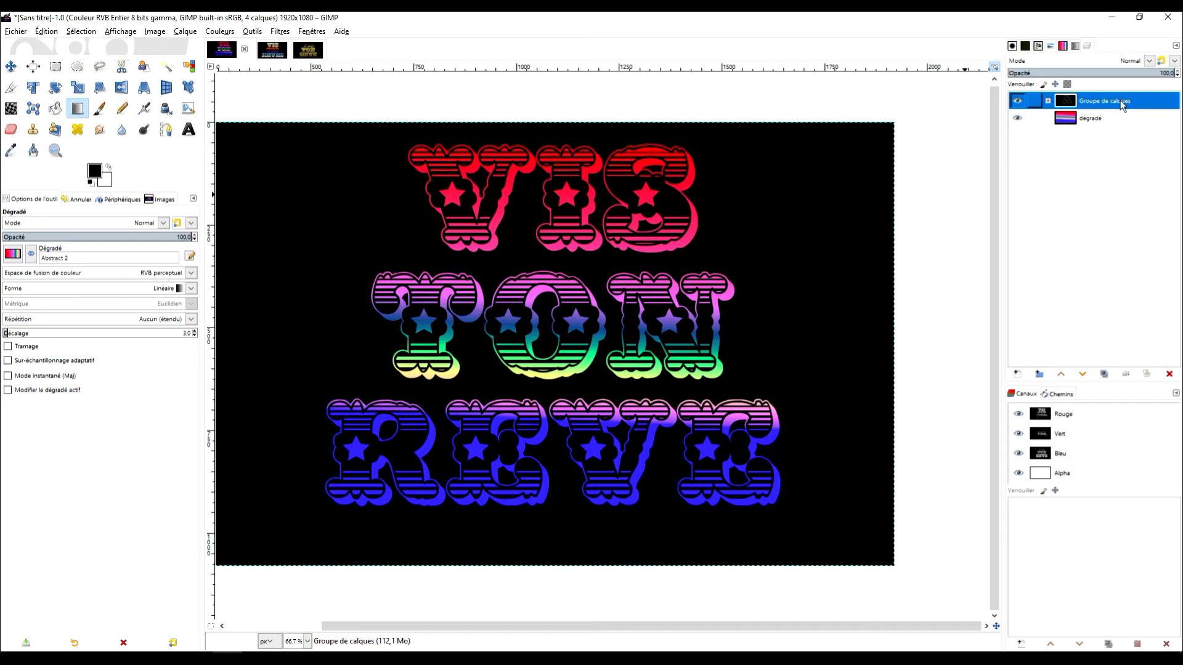
pyautogui.click(1048, 103)
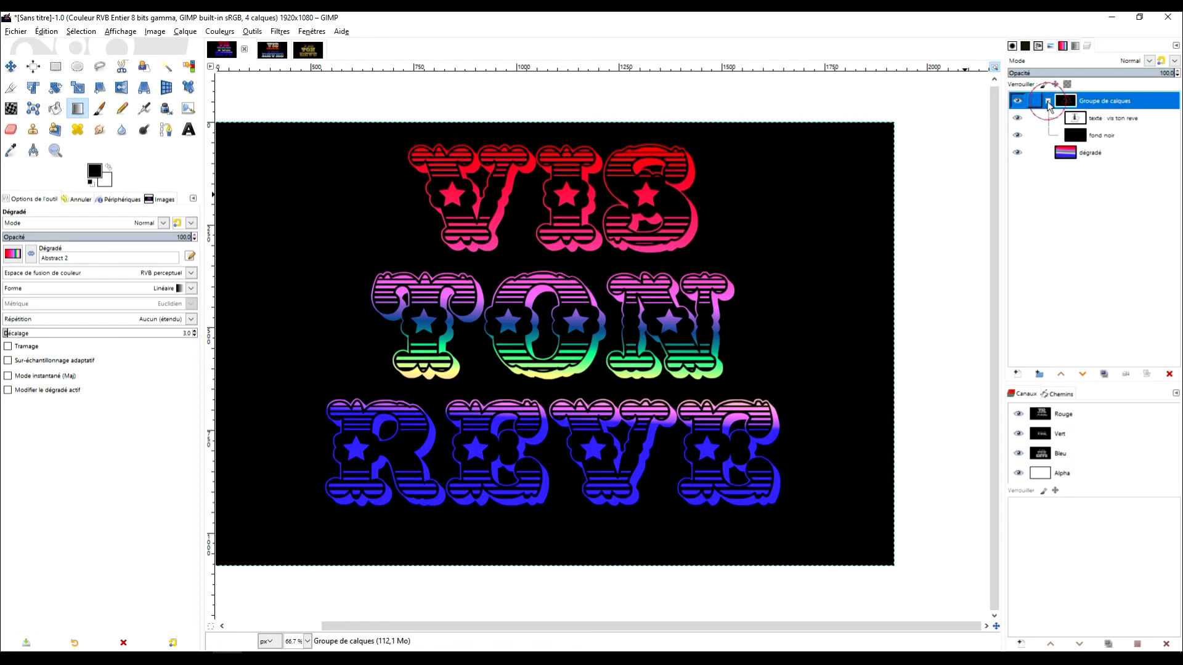
# - Set the text layer's blend mode to Normal for comparison, and return it to Découper
pyautogui.click(1112, 121)
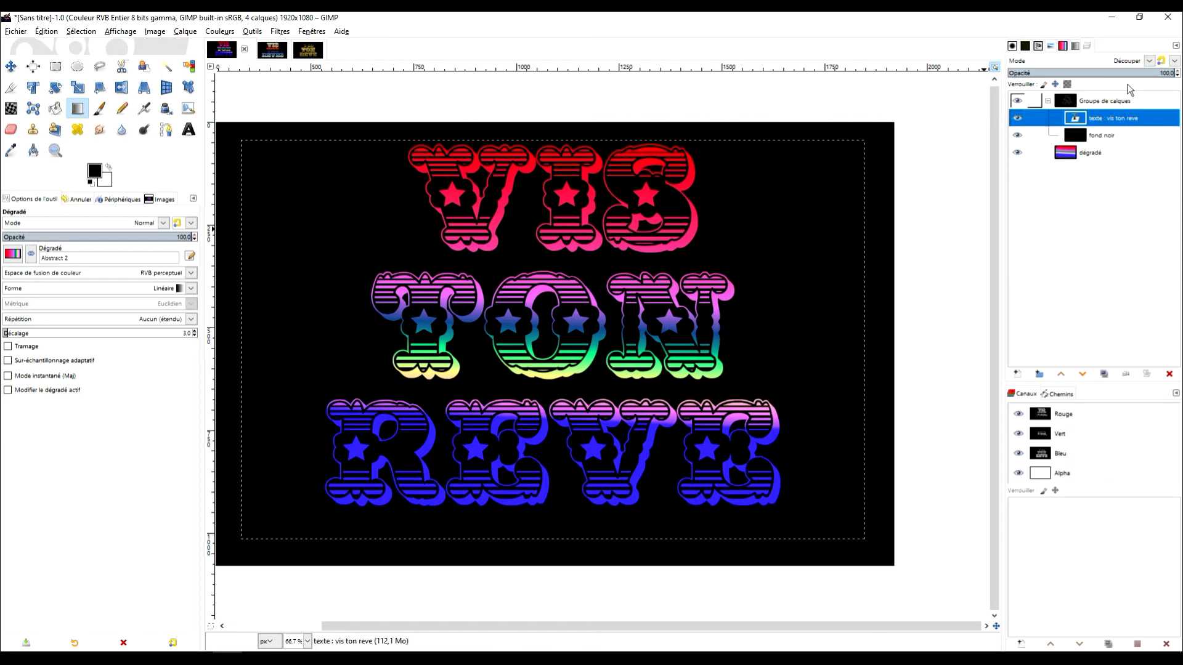
pyautogui.click(1148, 62)
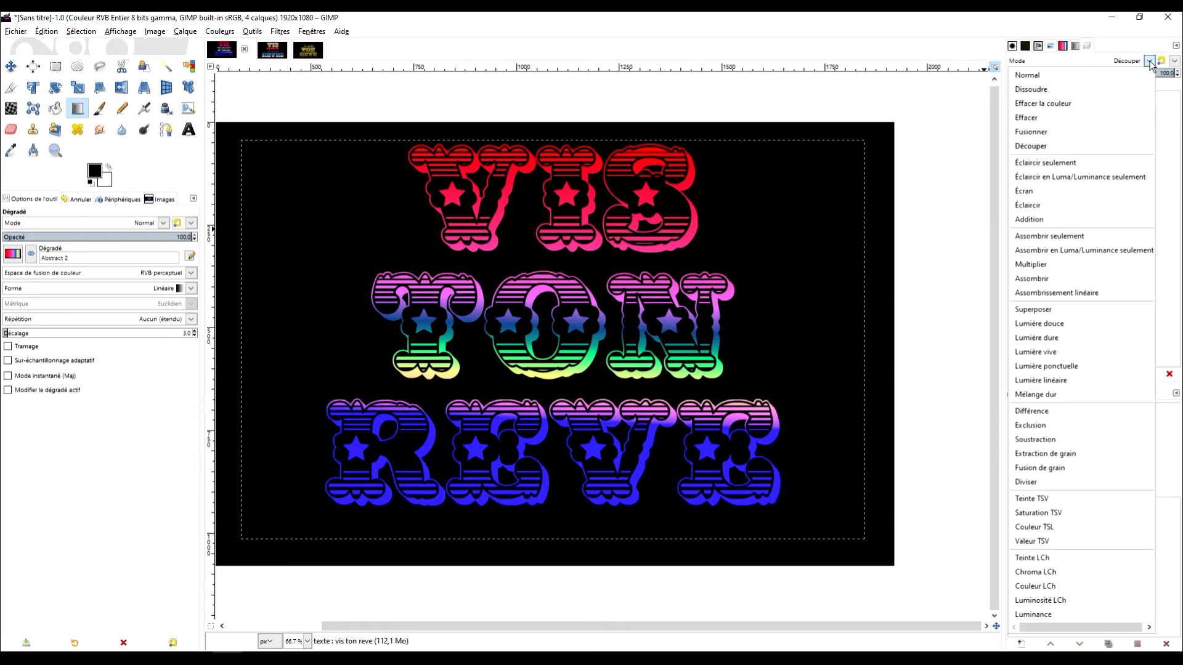
pyautogui.click(1097, 80)
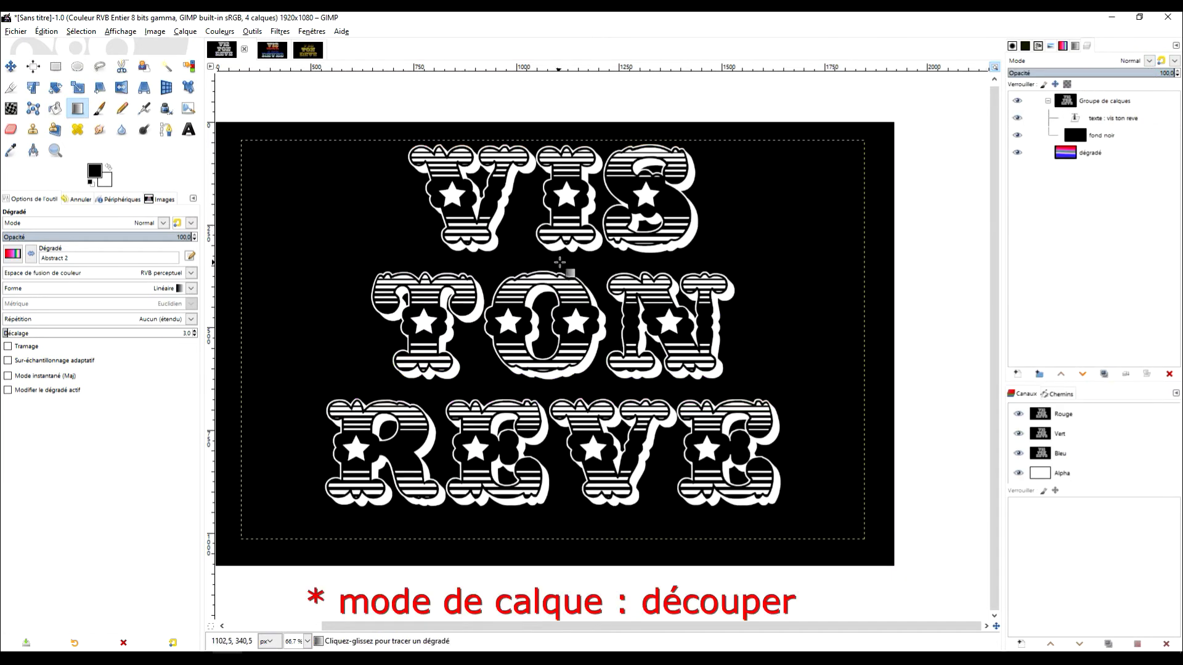
pyautogui.click(1132, 120)
pyautogui.click(1149, 61)
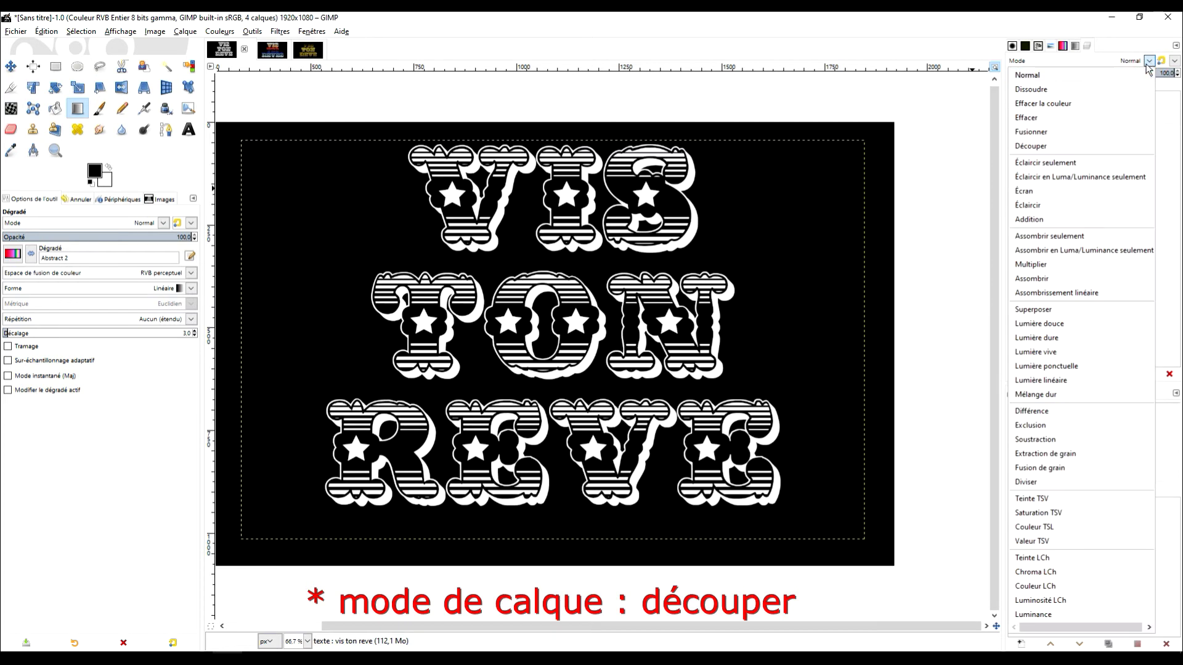
pyautogui.click(1064, 146)
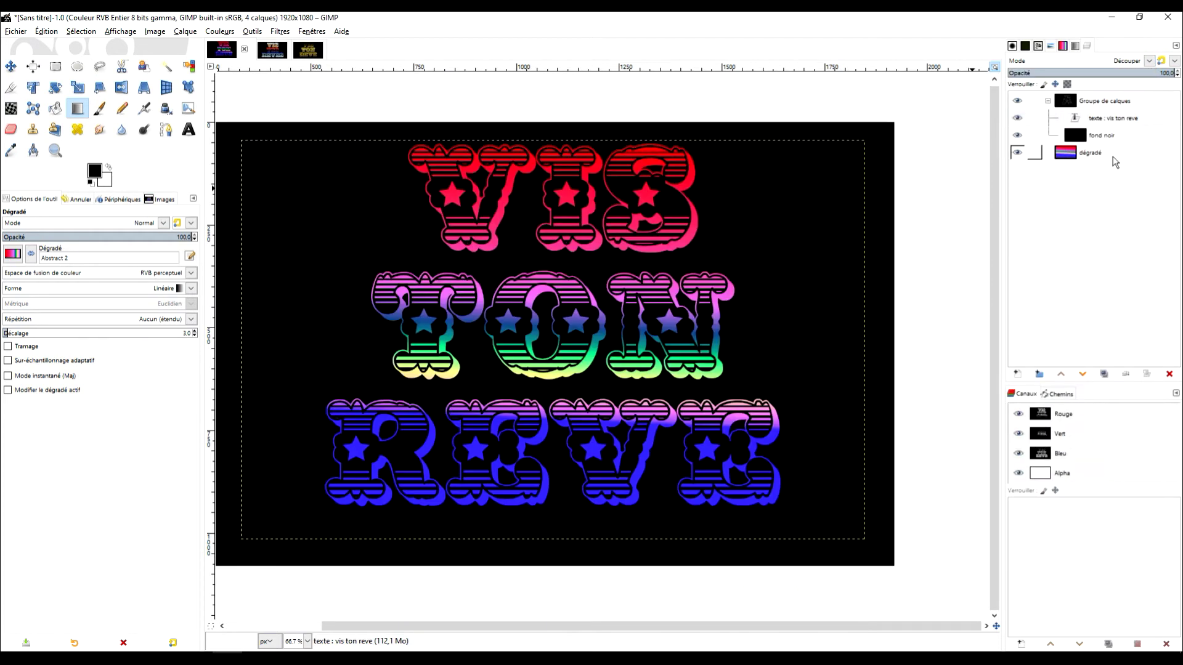
# - Toggle the fond noir layer's visibility off and on, and review the dégradé layer and the layer group
pyautogui.click(1108, 140)
pyautogui.click(1018, 137)
pyautogui.click(1018, 137)
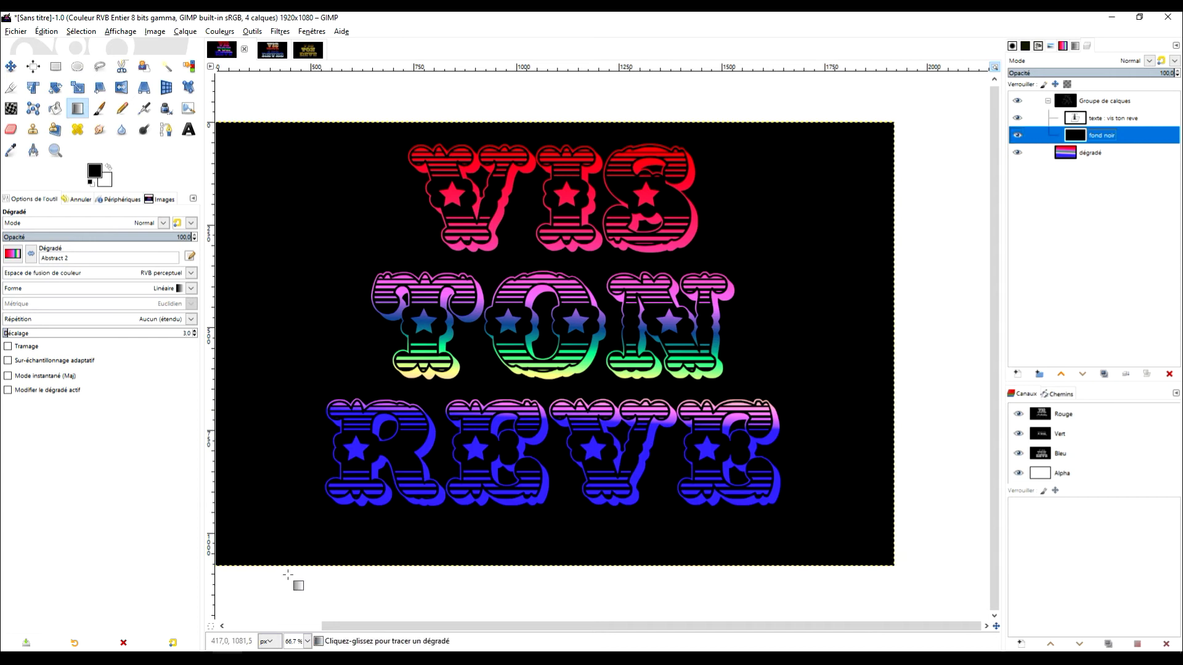
pyautogui.click(1091, 152)
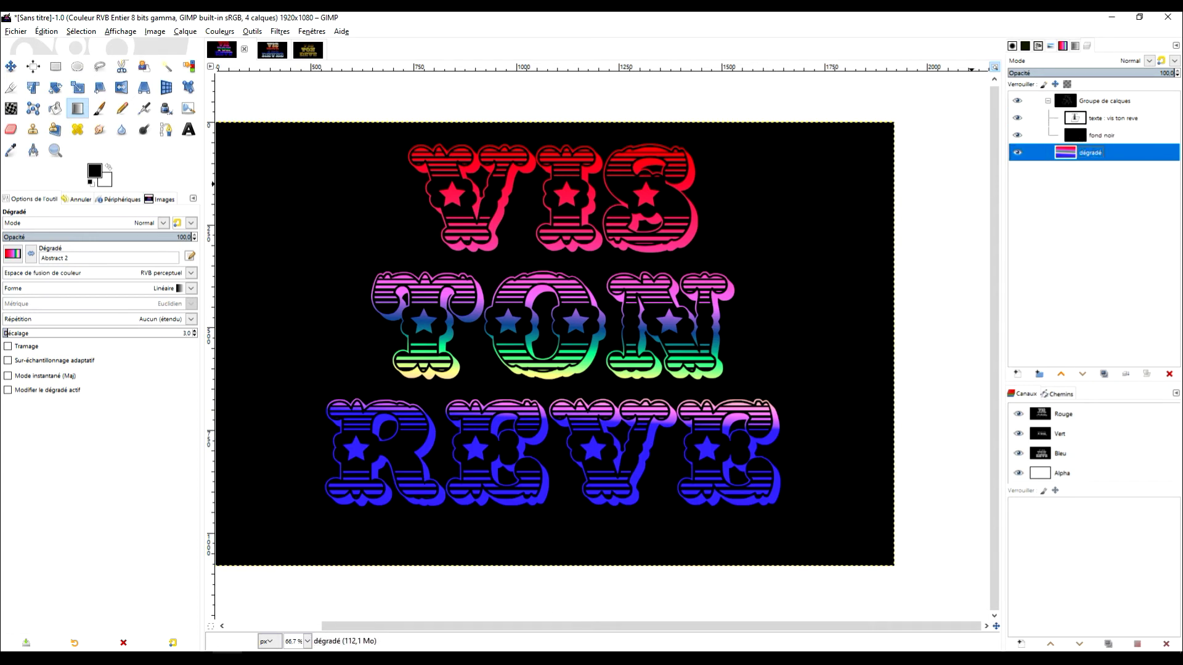
pyautogui.click(1115, 103)
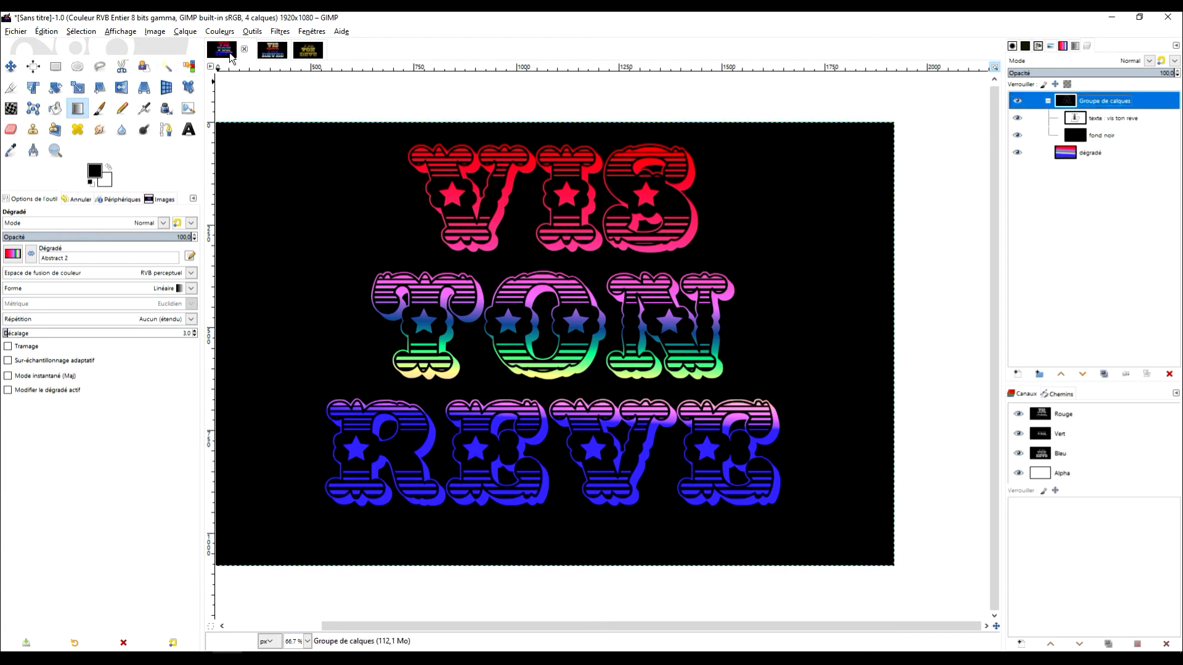
# - Switch to the TexteModifiable.xcf image and inspect the gradient and text layers inside its layer group
pyautogui.click(277, 55)
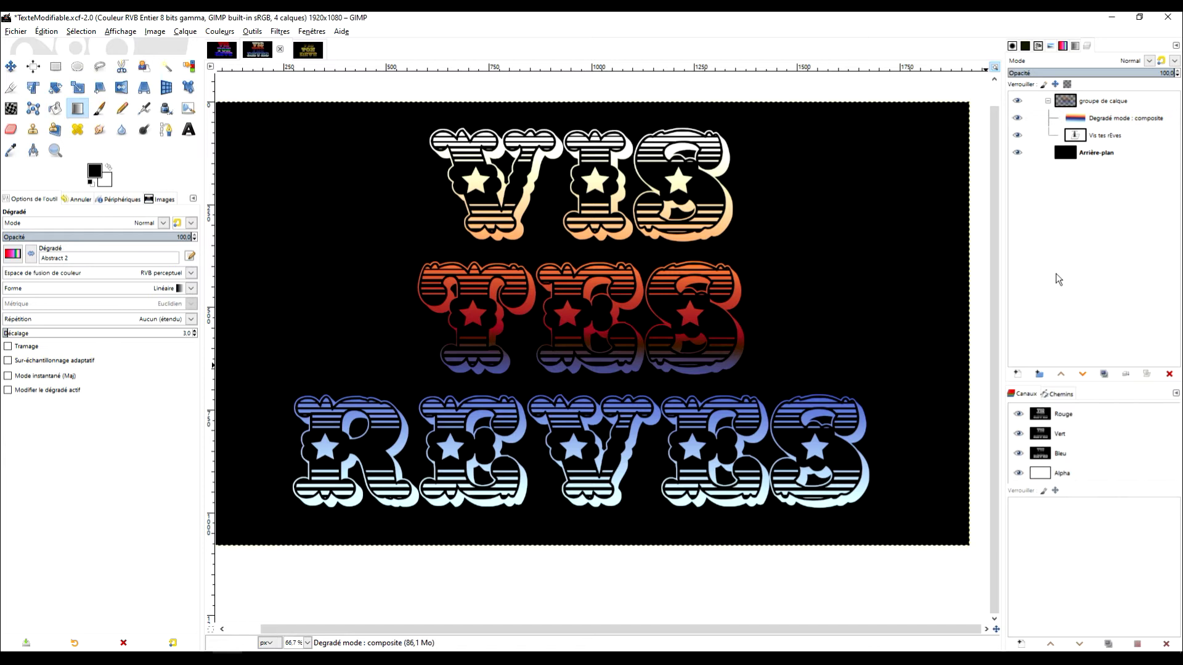
pyautogui.click(1112, 117)
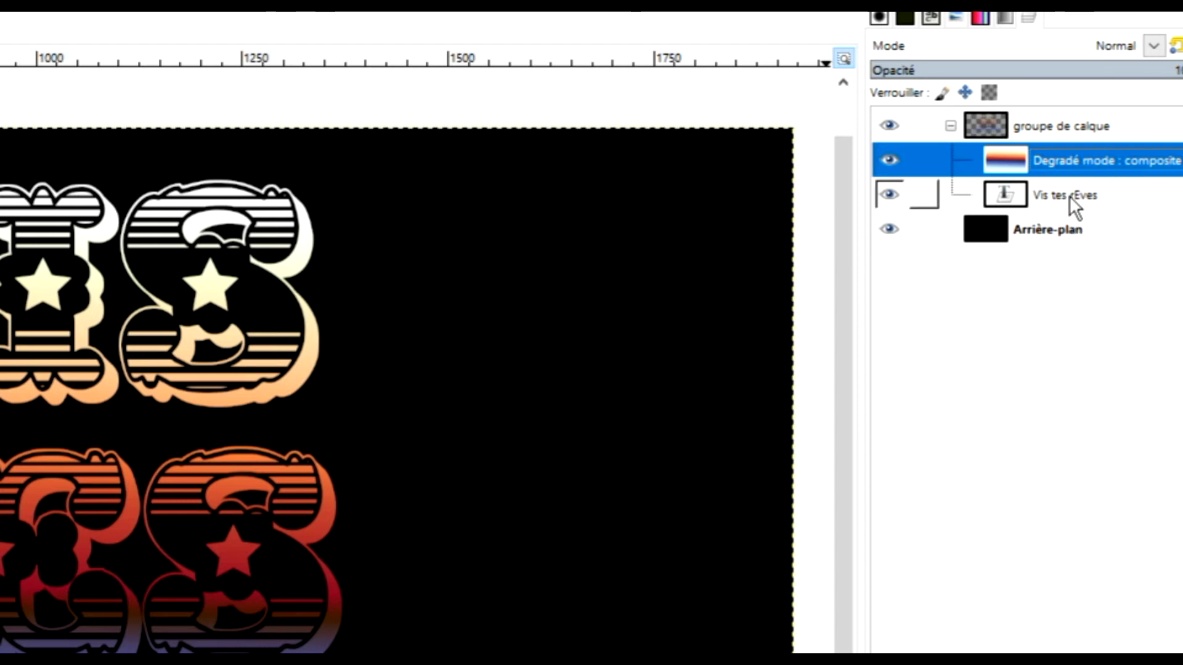
pyautogui.click(1069, 195)
pyautogui.click(1077, 168)
# - Set the composite mode of the gradient layer in the layer group to Réduire à la toile de fond
pyautogui.rightClick(1078, 168)
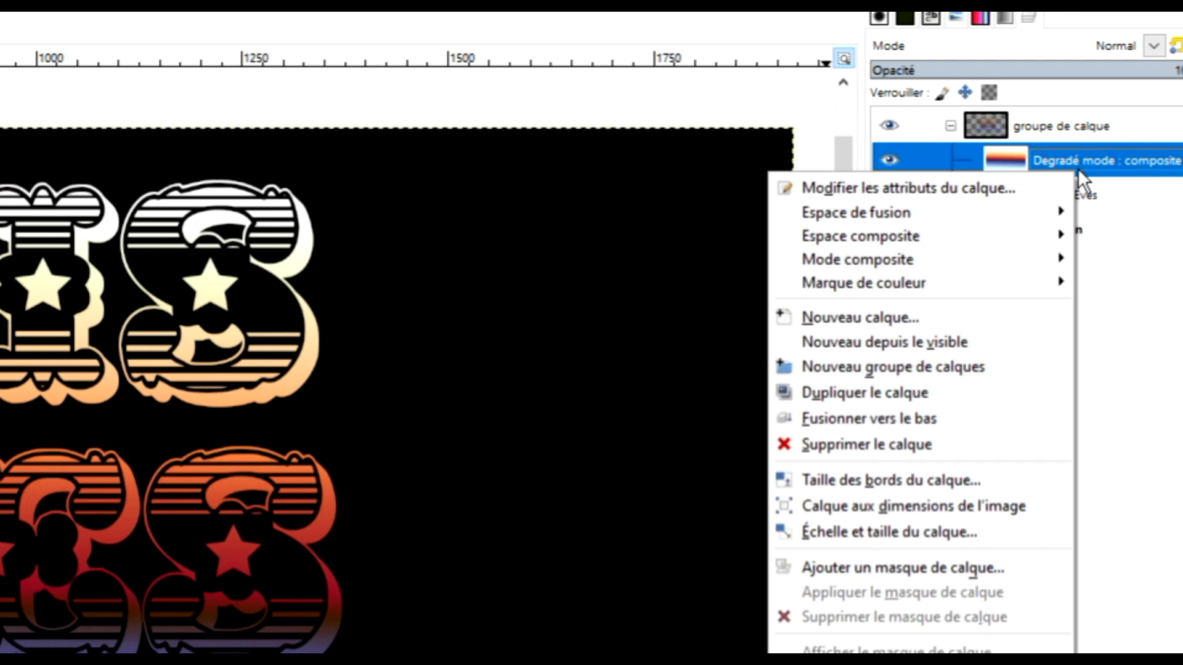
pyautogui.moveTo(977, 253)
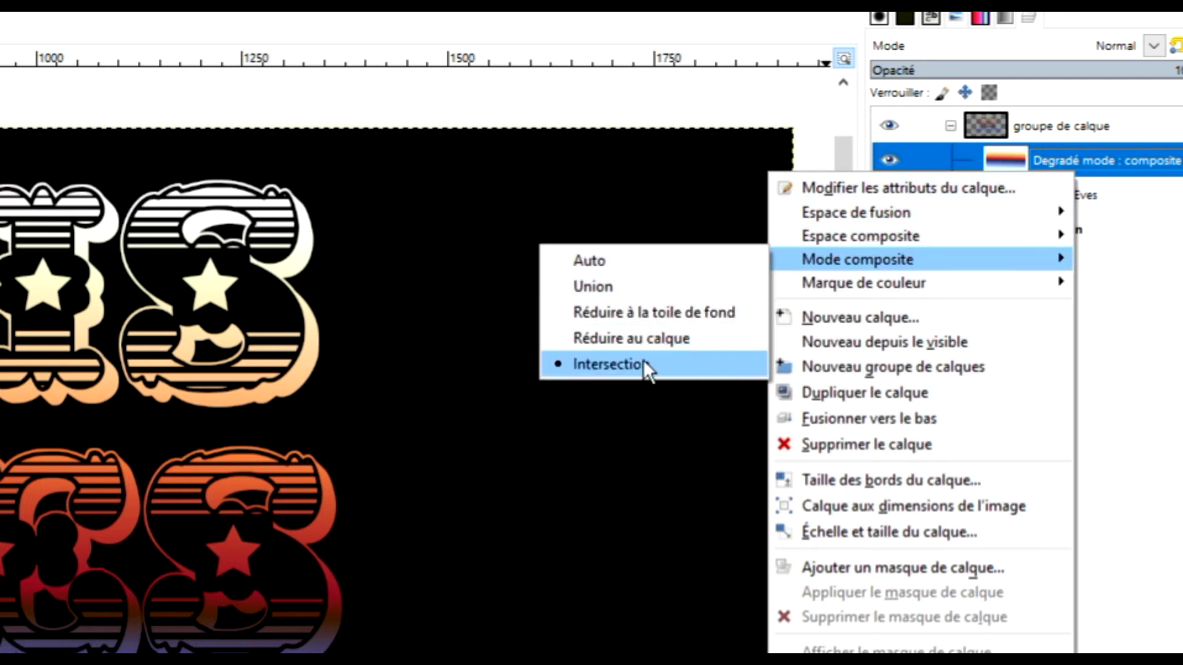
pyautogui.click(677, 318)
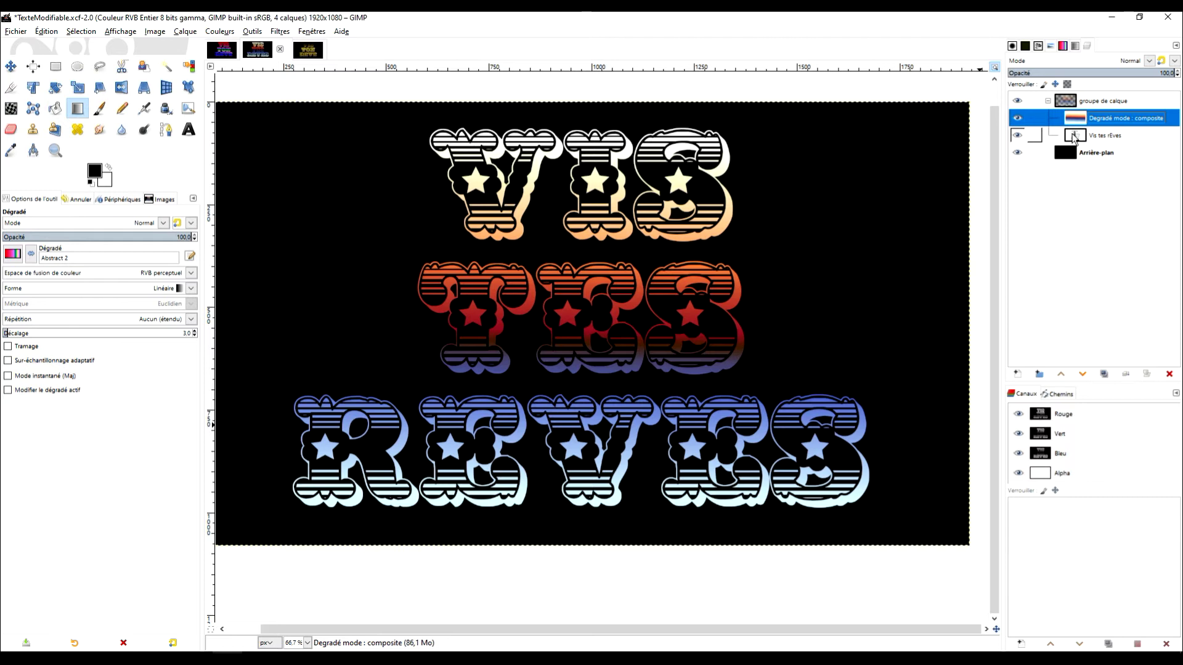
pyautogui.rightClick(1078, 119)
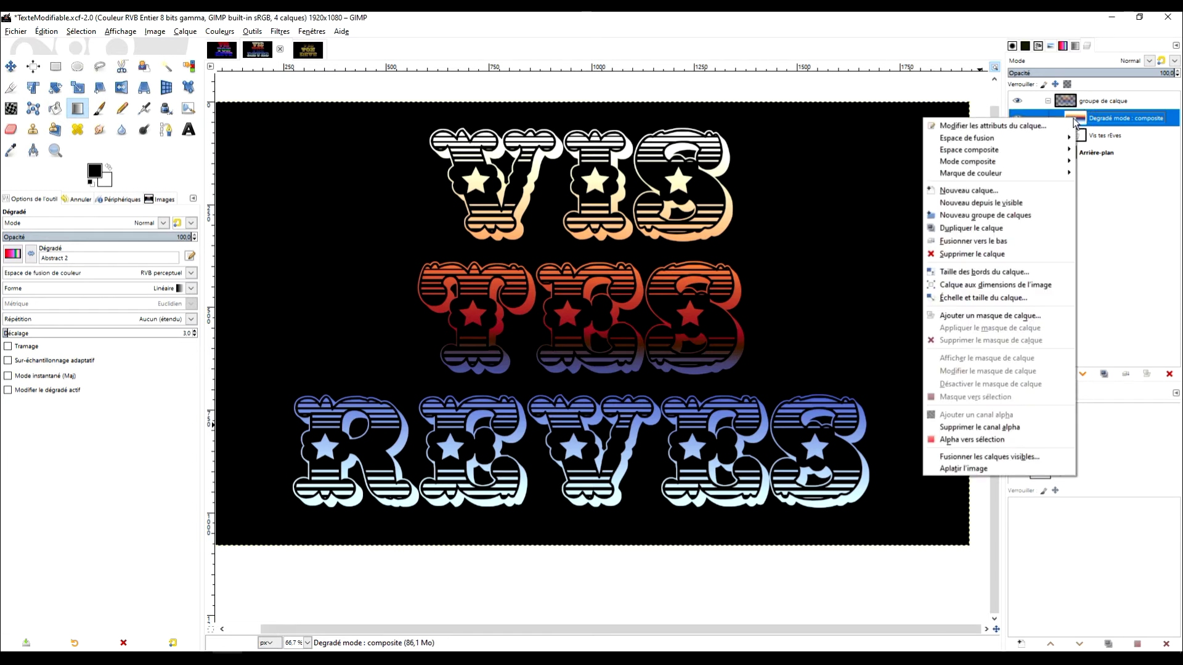
pyautogui.click(1135, 224)
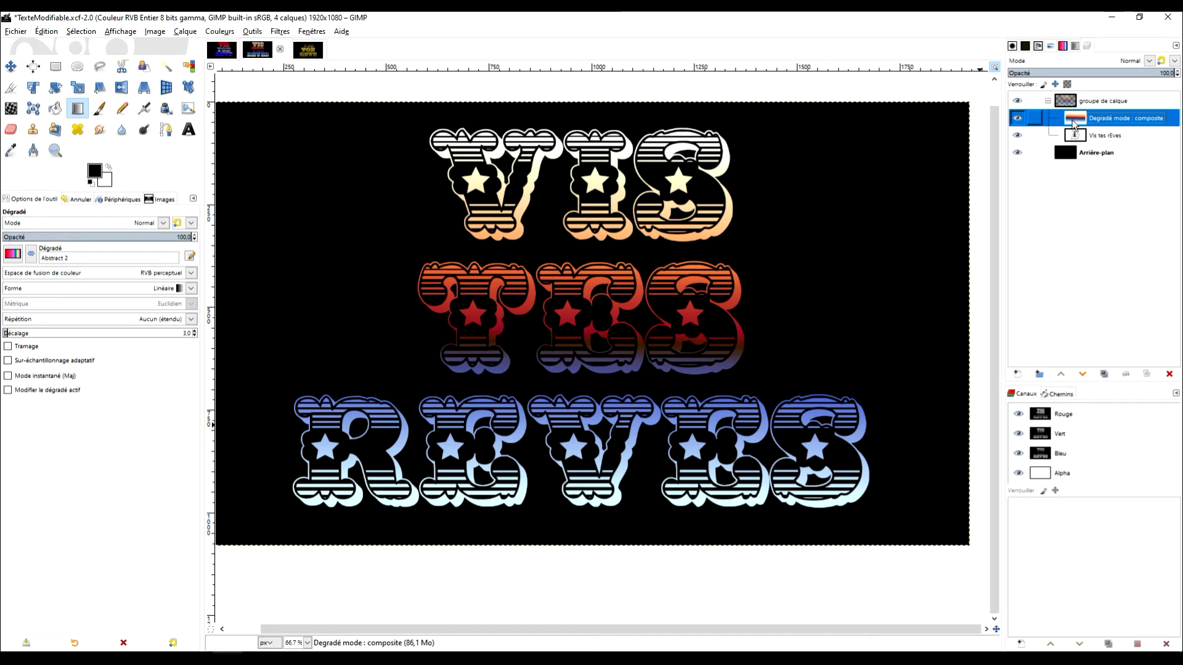
# - Toggle the gradient layer's visibility off and on to compare the plain and gradient-filled text
pyautogui.click(1077, 136)
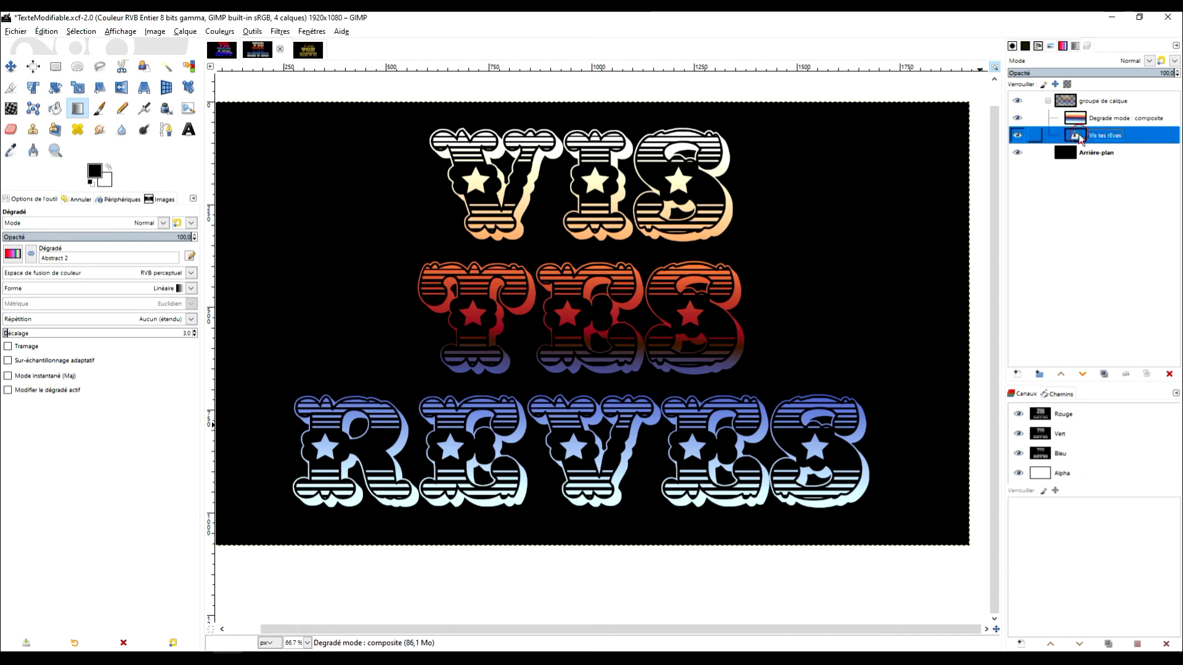
pyautogui.click(1018, 118)
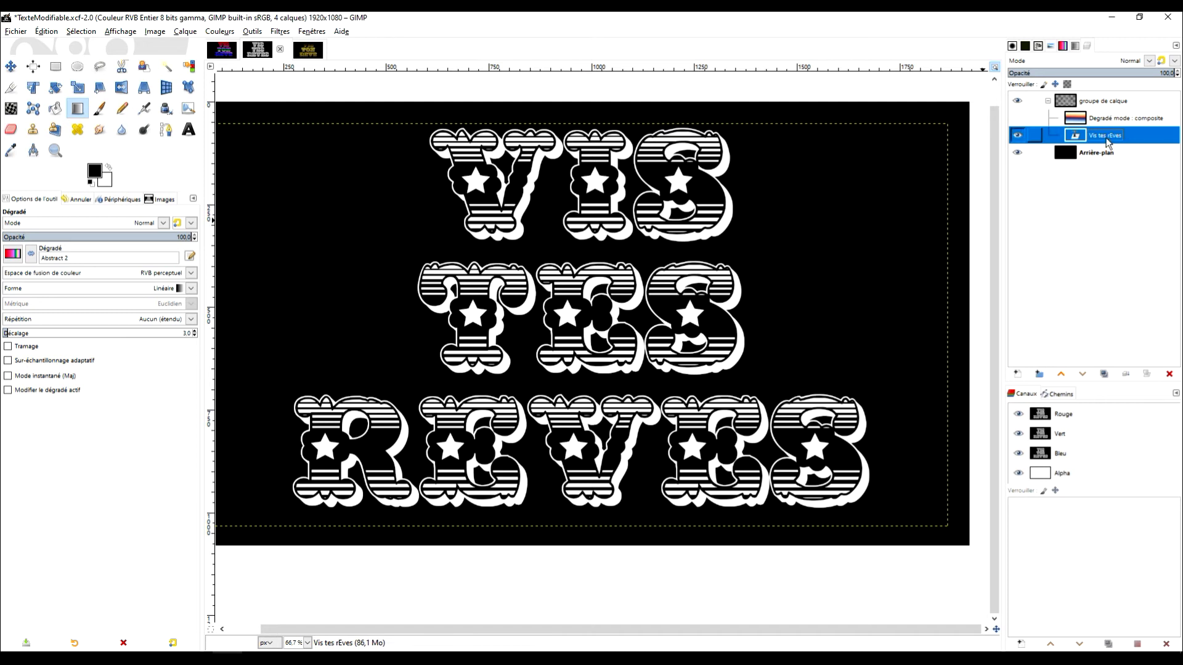
pyautogui.click(1018, 119)
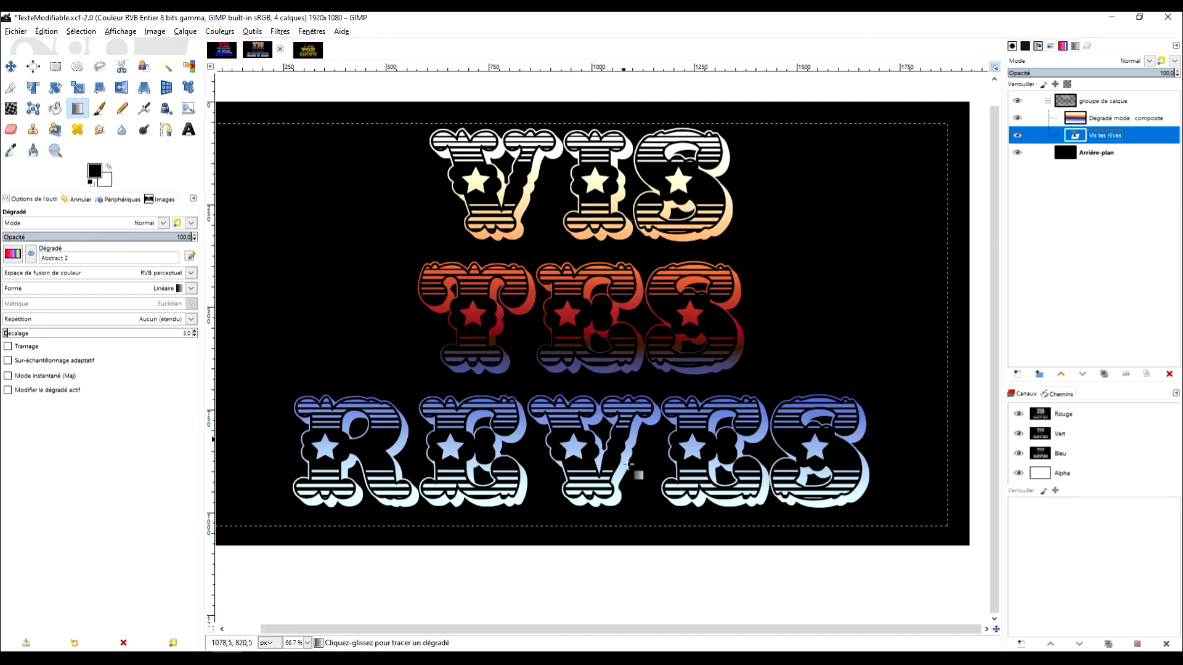
pyautogui.click(1096, 118)
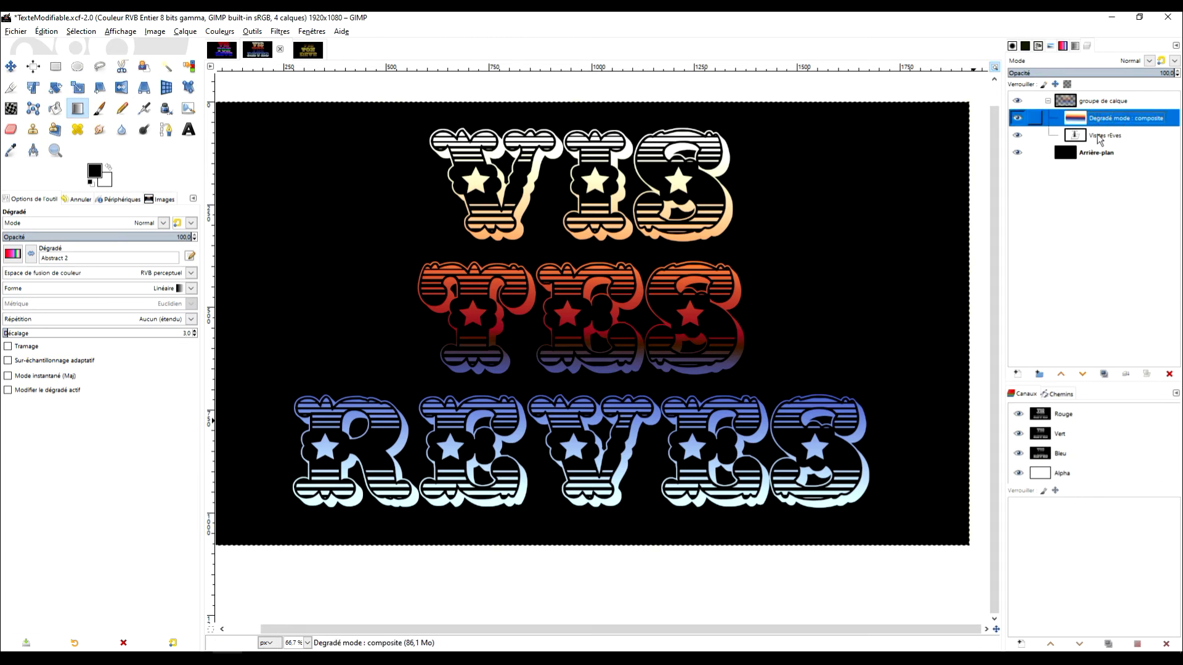
# - Toggle the Arrière-plan layer's visibility off and on, and collapse and expand the layer group to review the stack
pyautogui.click(1017, 152)
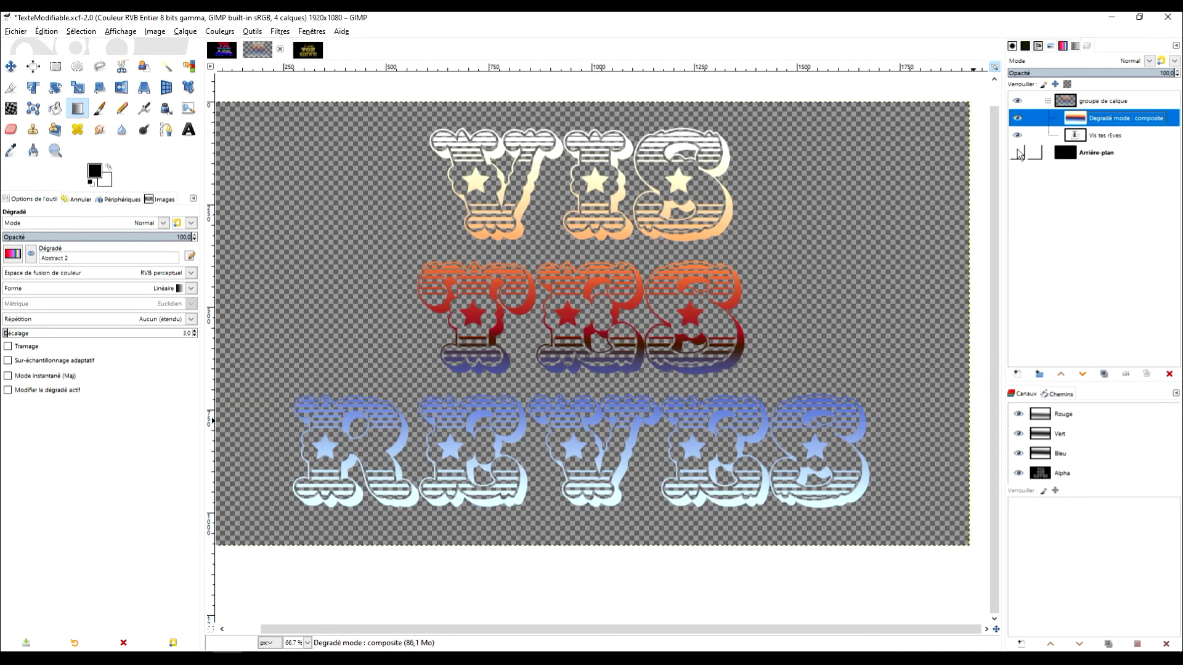
pyautogui.click(1017, 153)
pyautogui.click(1096, 153)
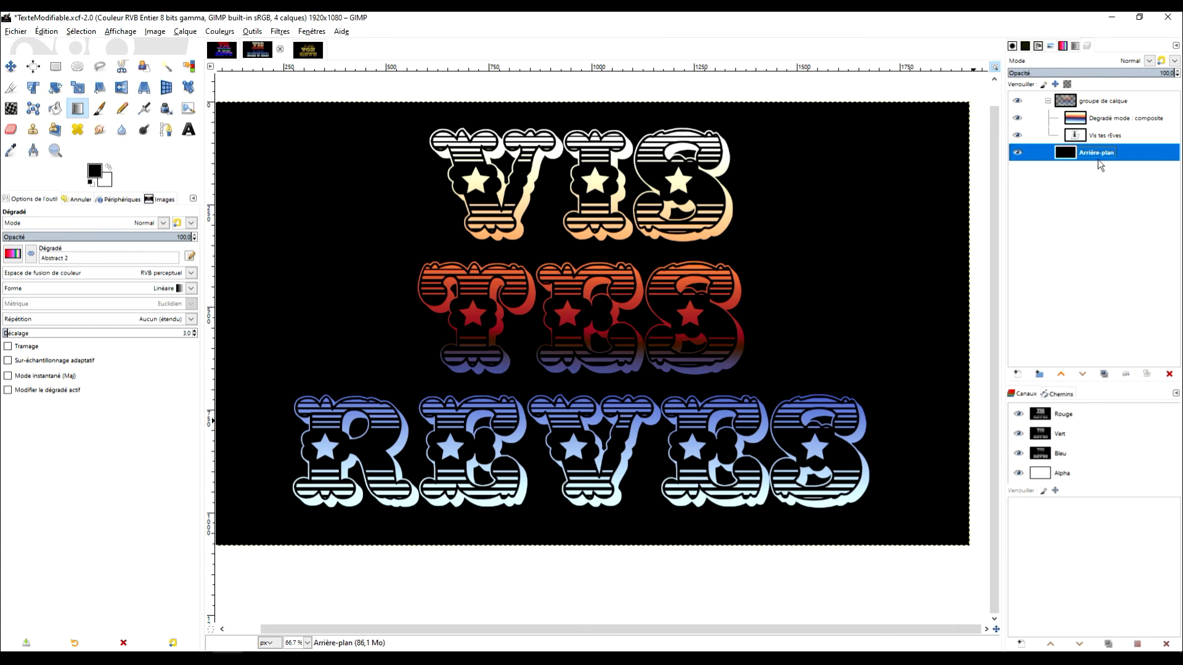
pyautogui.click(1047, 101)
pyautogui.click(1071, 103)
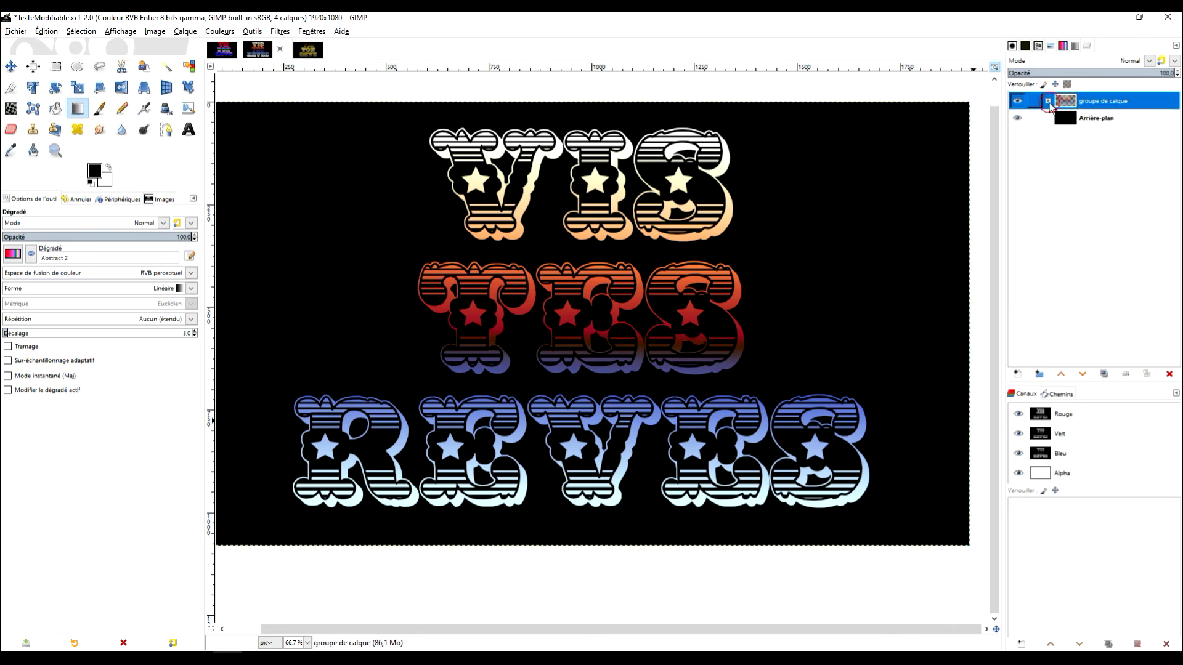
pyautogui.click(1047, 101)
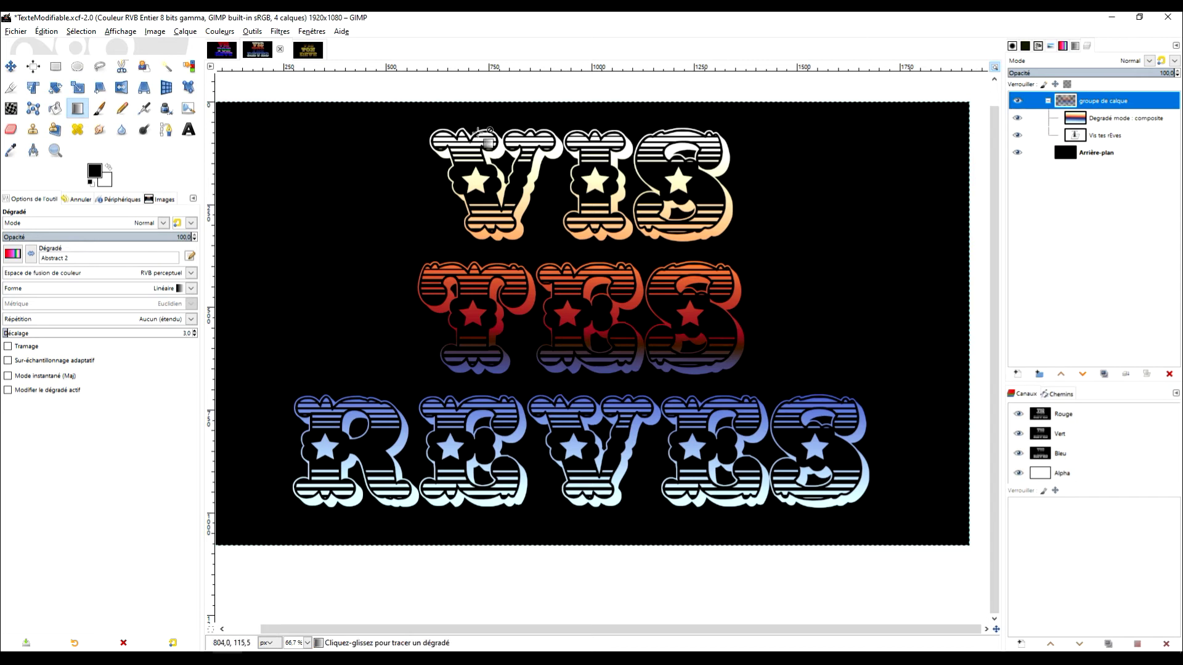
# - Switch to the gold VIS TON REVE image and check the blend mode of its Copie de test layer
pyautogui.hotkey('alt', '3')
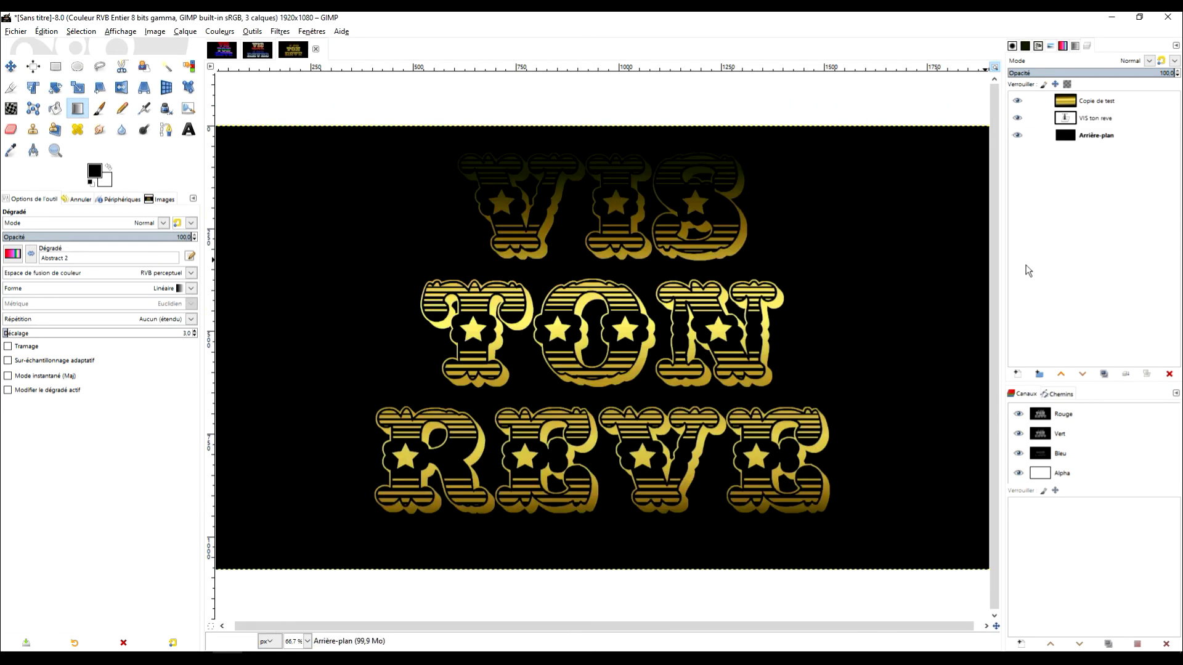
pyautogui.click(1143, 136)
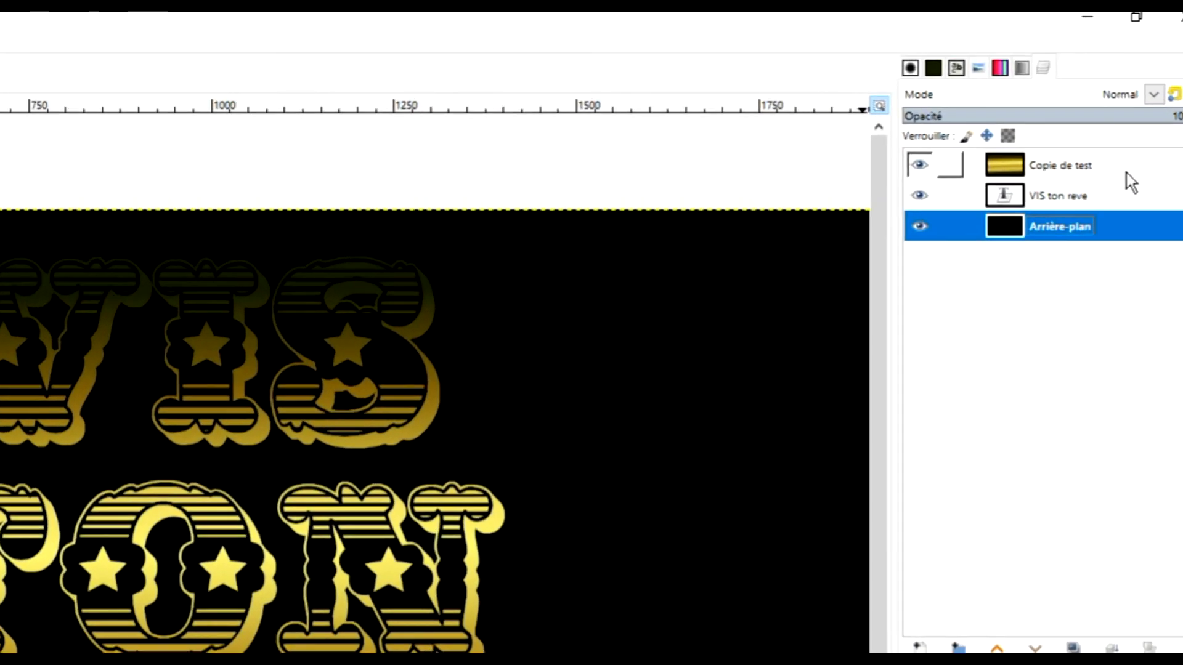
pyautogui.click(1133, 104)
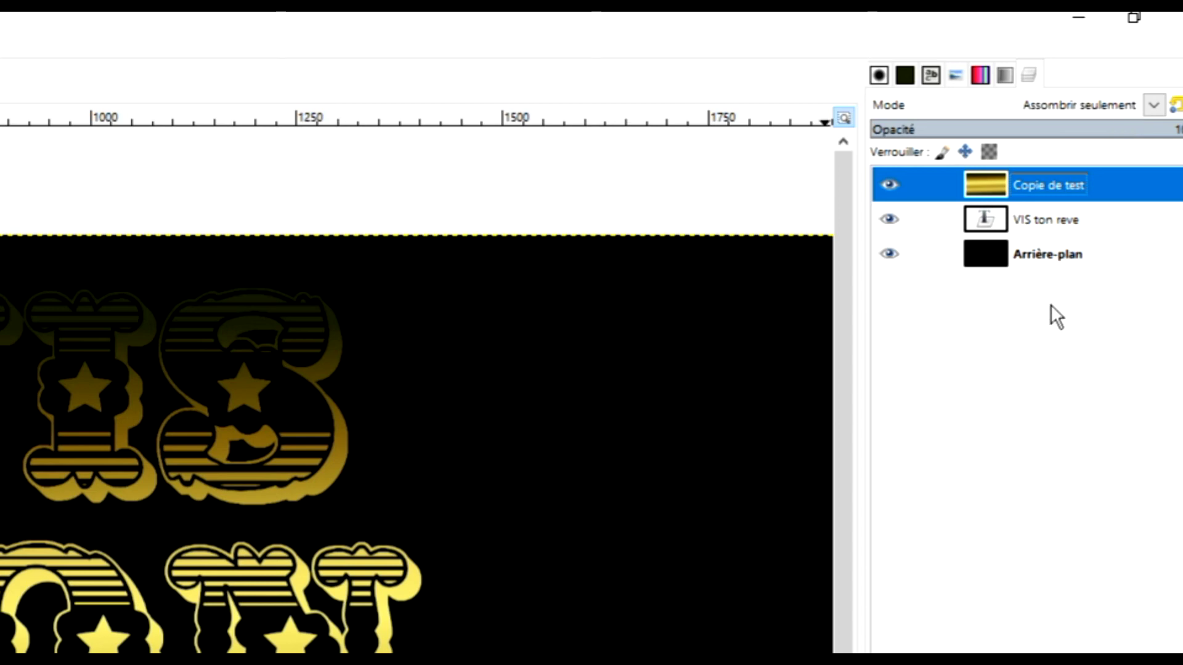
# - Fill the Arrière-plan layer of the gold text image with white using the Bucket Fill tool
pyautogui.click(1080, 262)
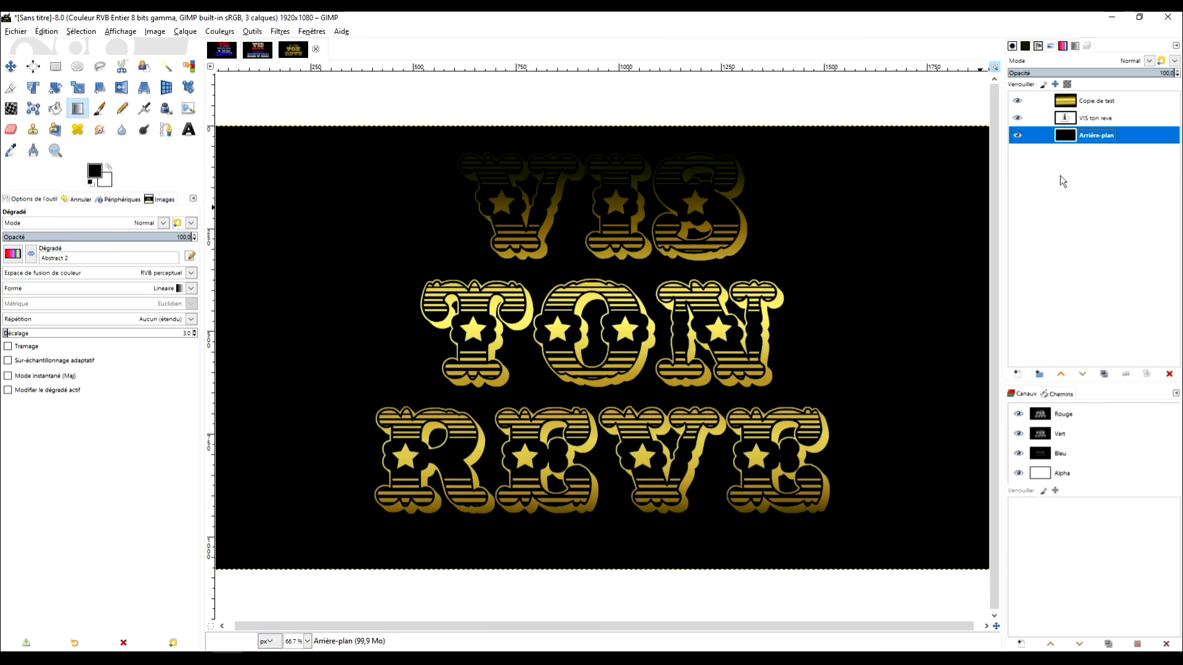
pyautogui.click(109, 167)
pyautogui.click(54, 108)
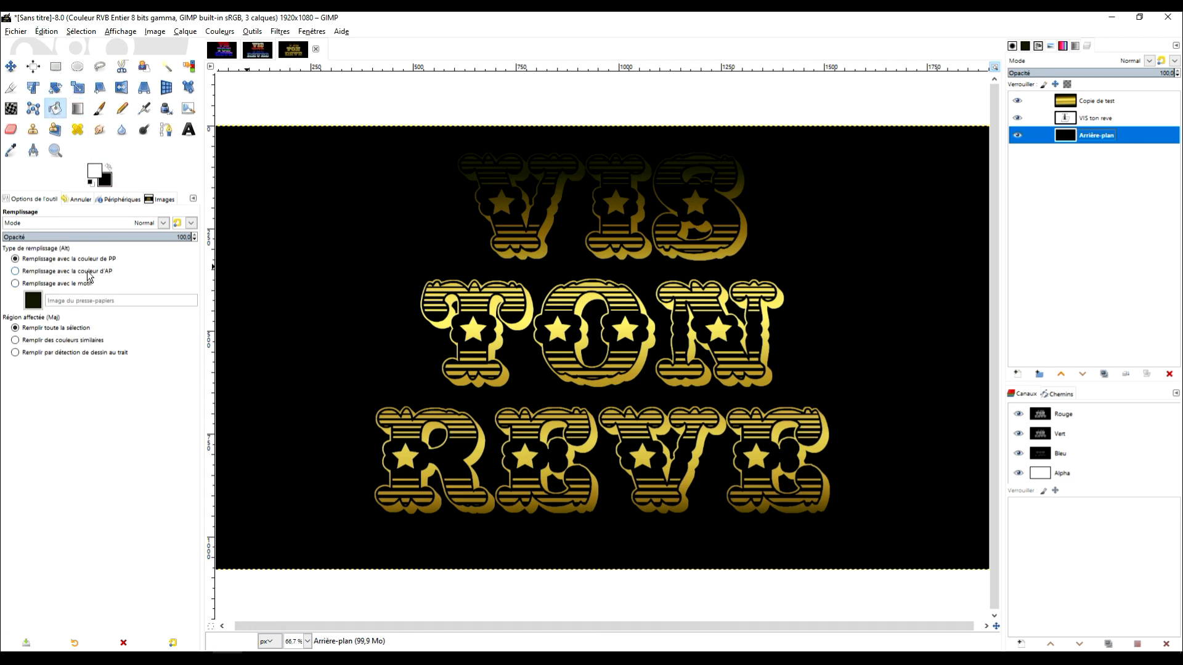
pyautogui.click(881, 235)
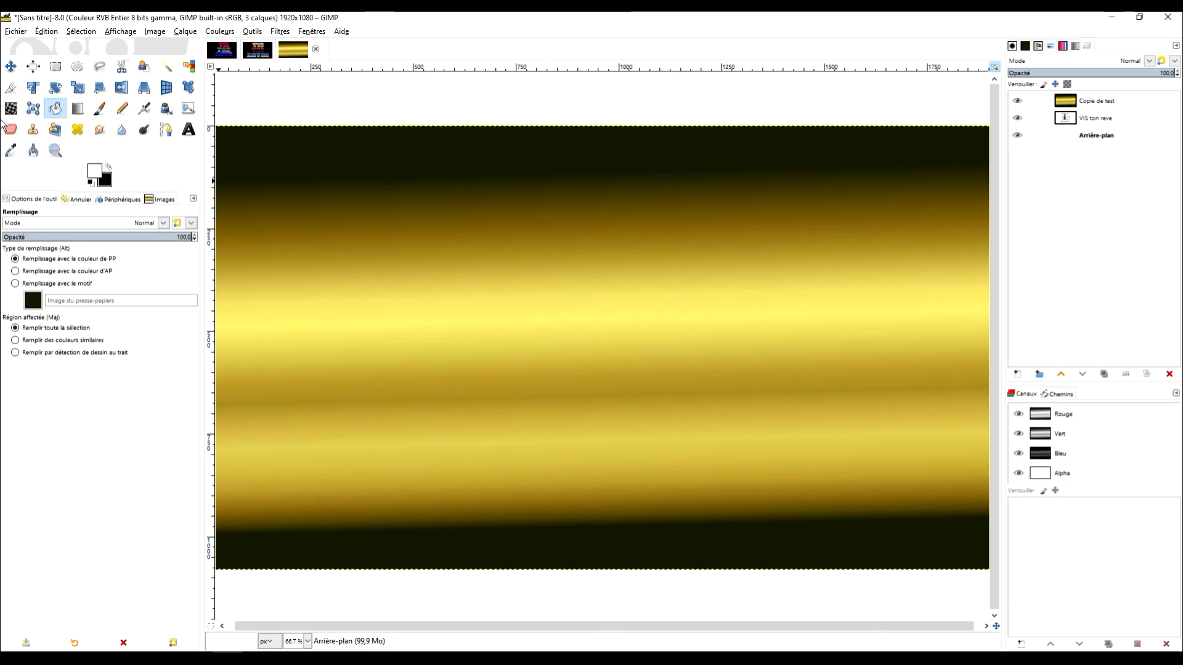
# - Draw a linear PP vers AP (RVB) gradient diagonally across Arrière-plan, from above the canvas to about X 1178, Y 934
pyautogui.click(77, 108)
pyautogui.click(13, 253)
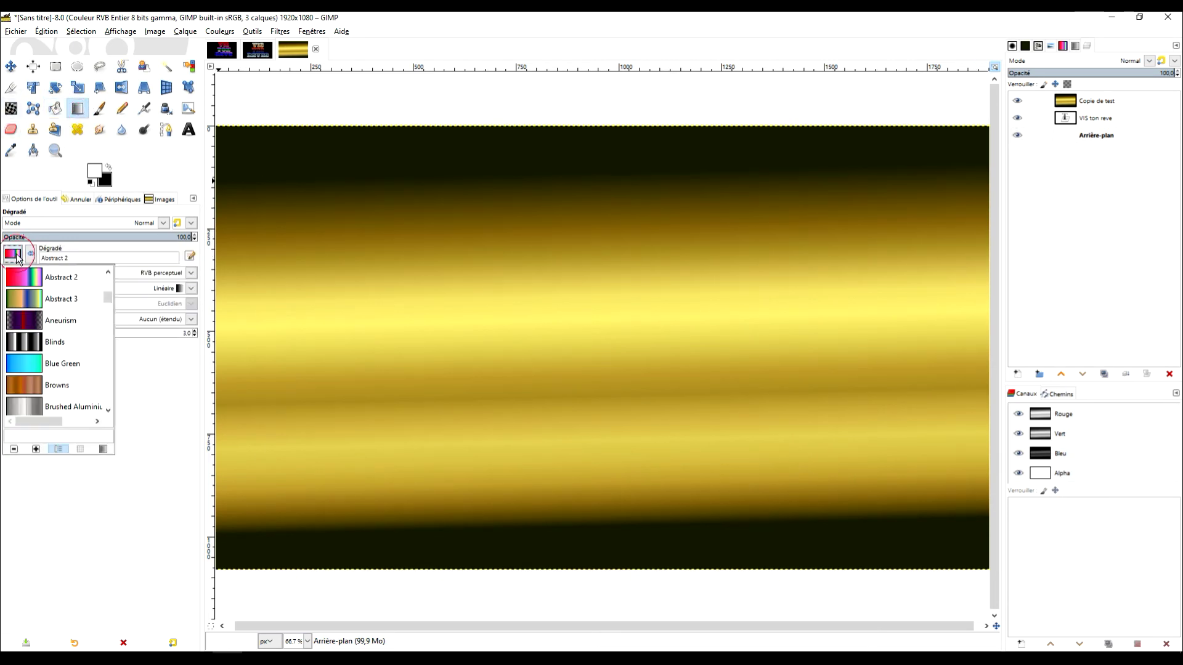
pyautogui.scroll(2, 56, 351)
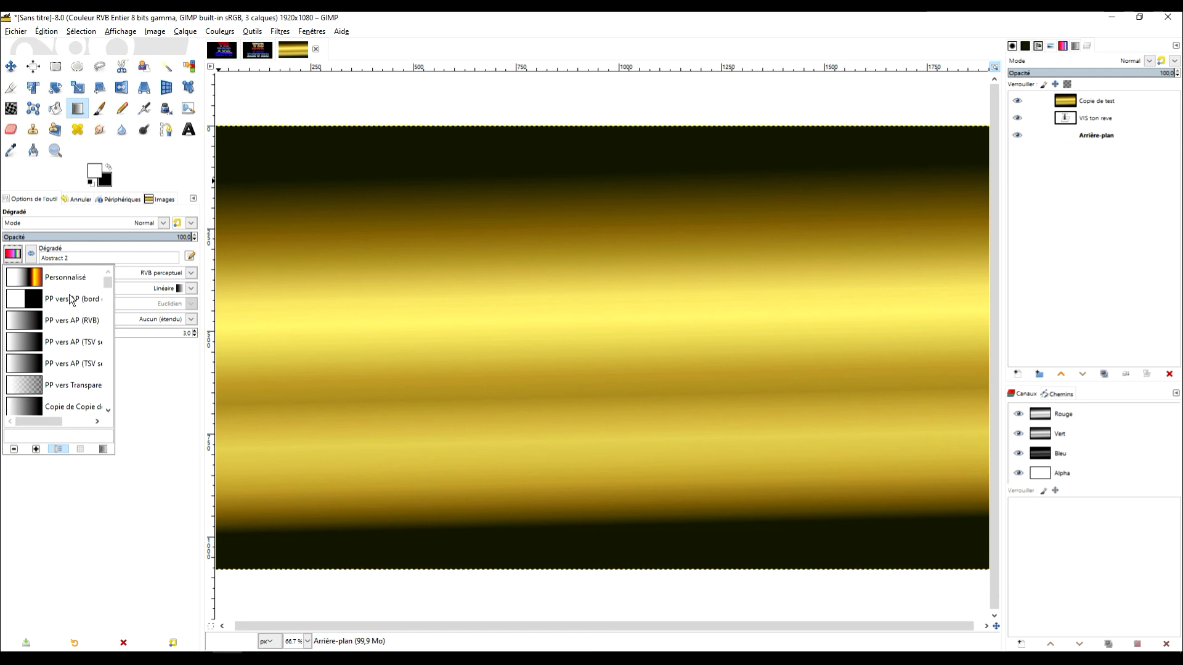
pyautogui.click(27, 321)
pyautogui.moveTo(474, 196); pyautogui.dragTo(691, 510)
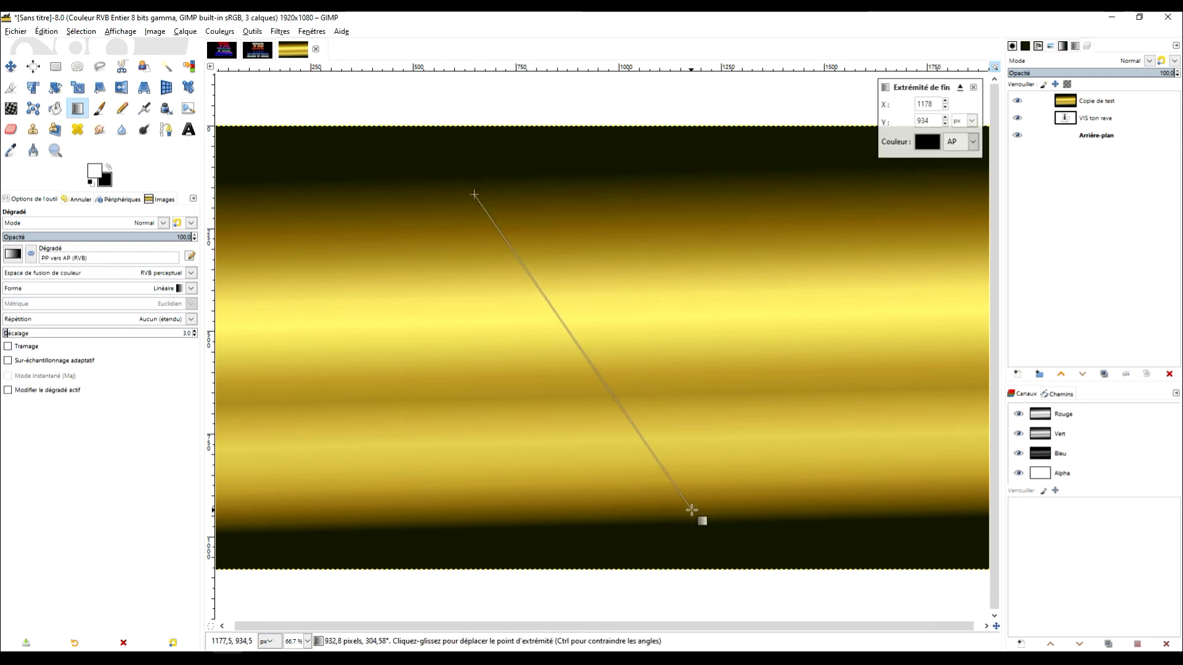
pyautogui.moveTo(474, 194); pyautogui.dragTo(426, 117)
pyautogui.press('Return')
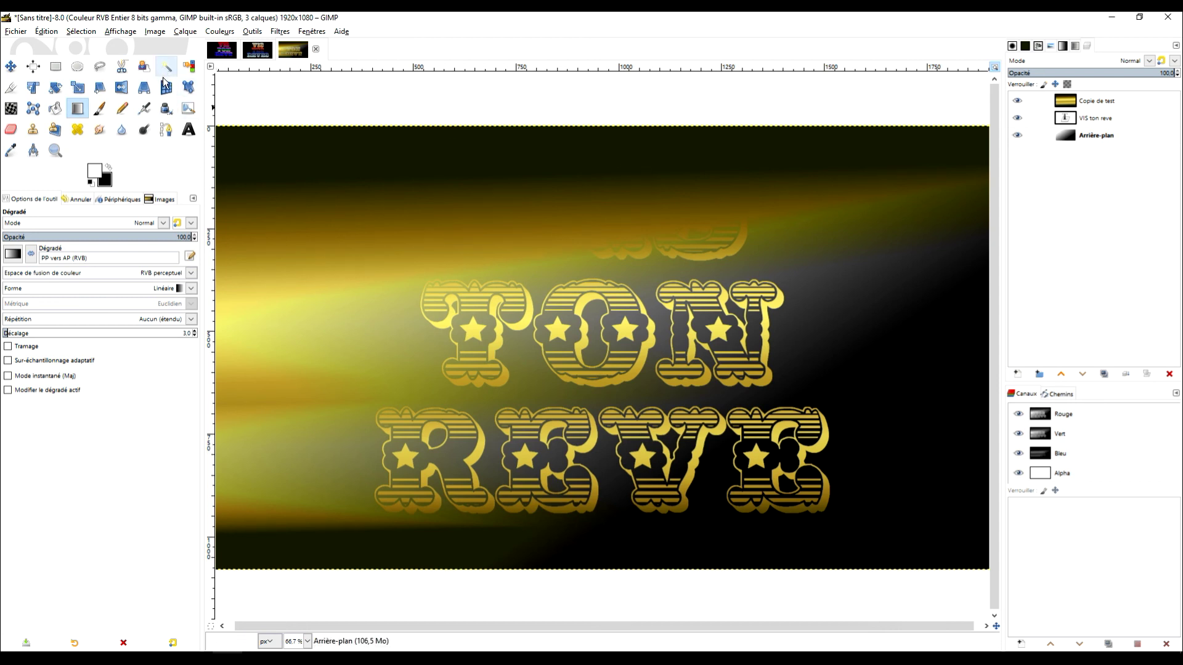
# - Undo the gradient and the white fill on the Arrière-plan layer
pyautogui.hotkey('ctrl', 'z')
pyautogui.hotkey('ctrl', 'z')
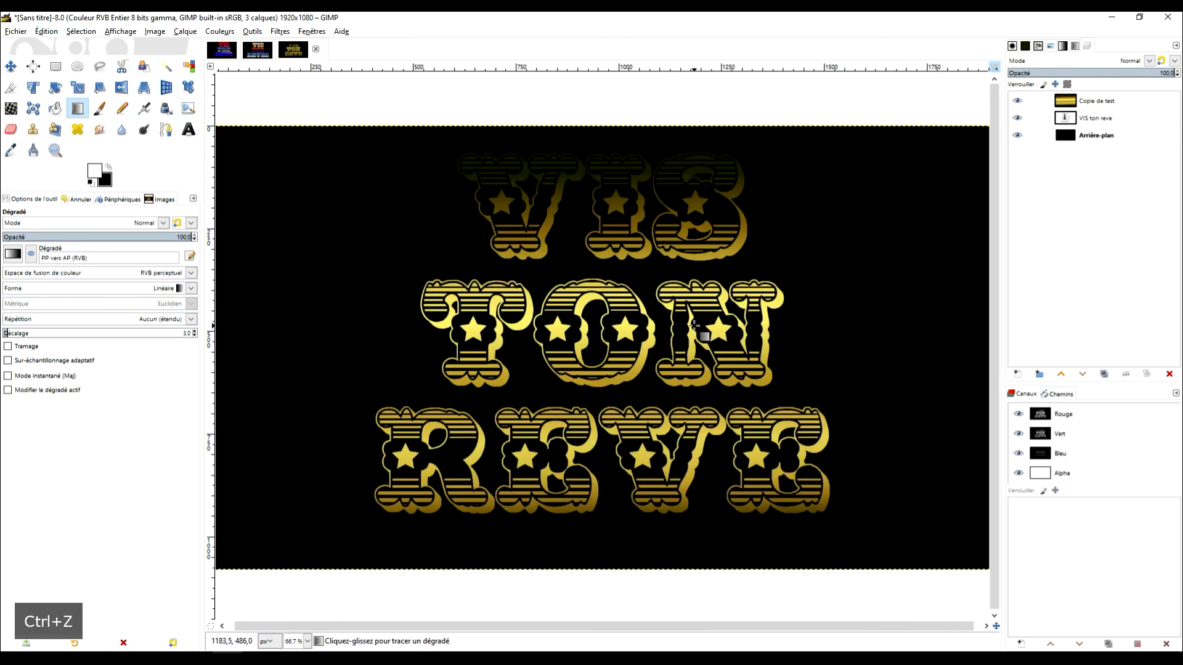
# - Switch back to TexteModifiable.xcf, and on to the first image with the text and fond noir layers grouped above dégradé
pyautogui.click(258, 51)
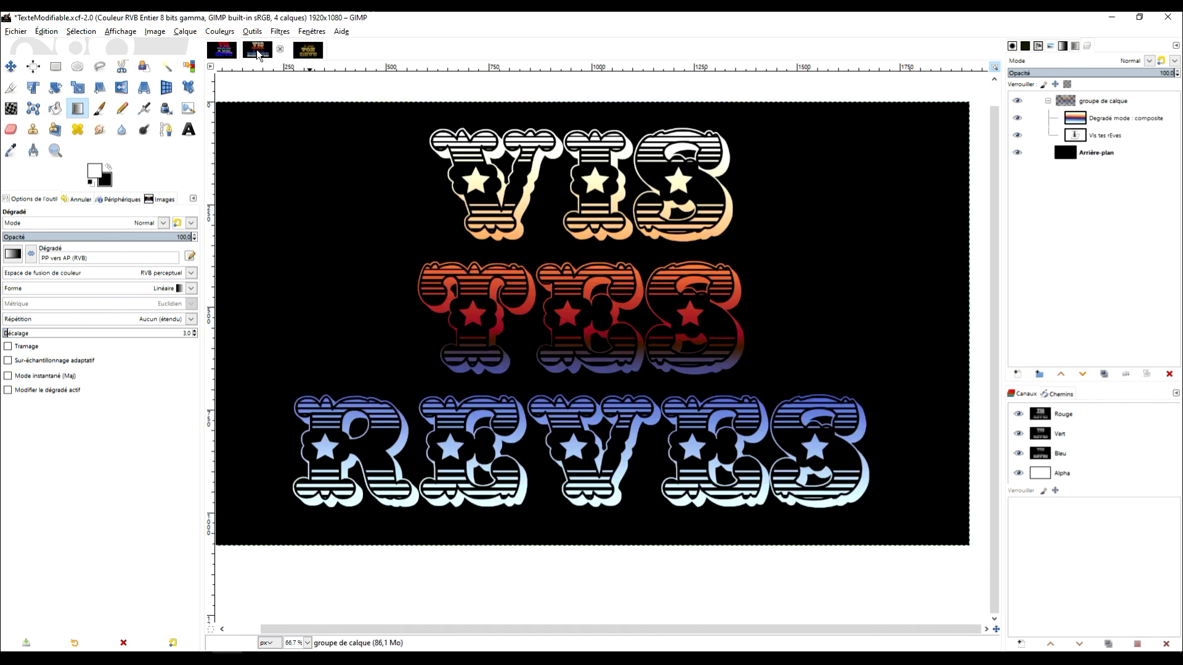
pyautogui.click(234, 51)
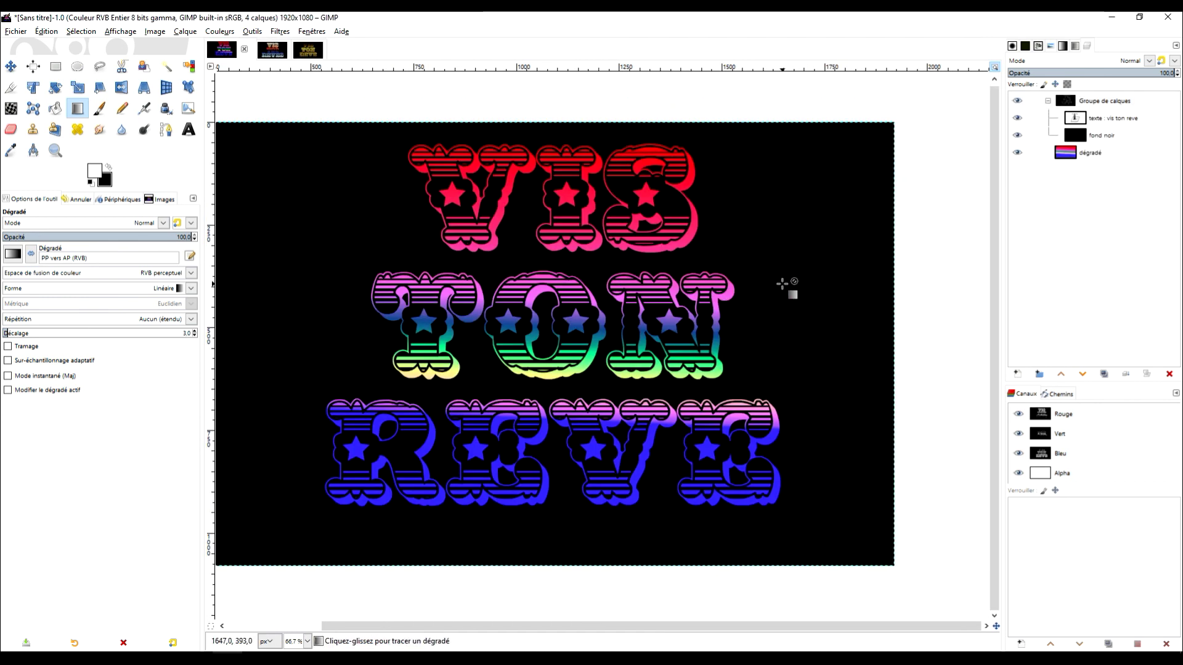